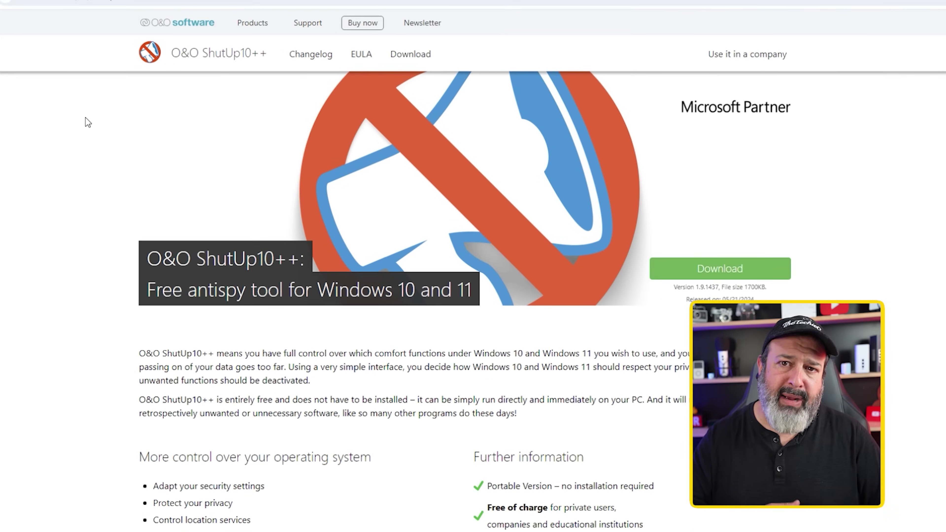
Scroll through the VirusTotal vendor results confirming OOSU10.exe is flagged by 0 of 74 vendors.
left_click(776, 271)
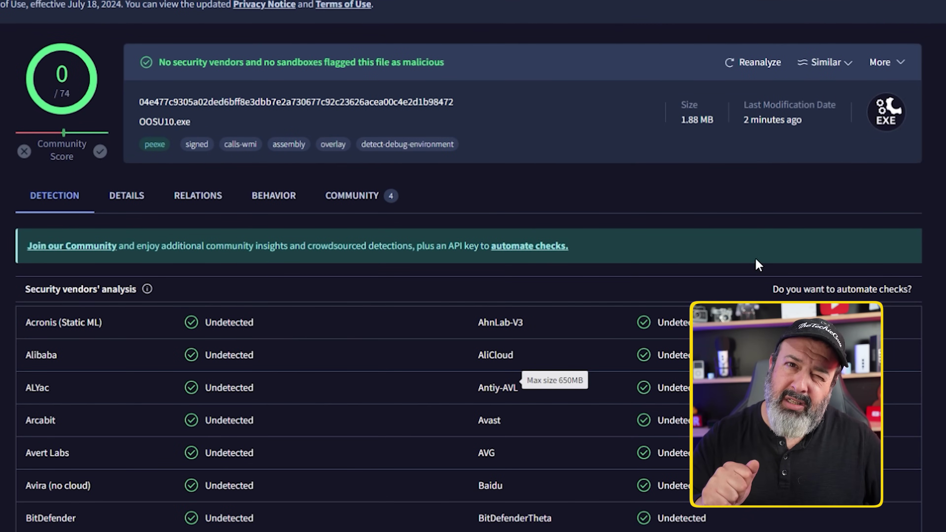
scroll(566, 194, "down", 3)
scroll(592, 191, "up", 3)
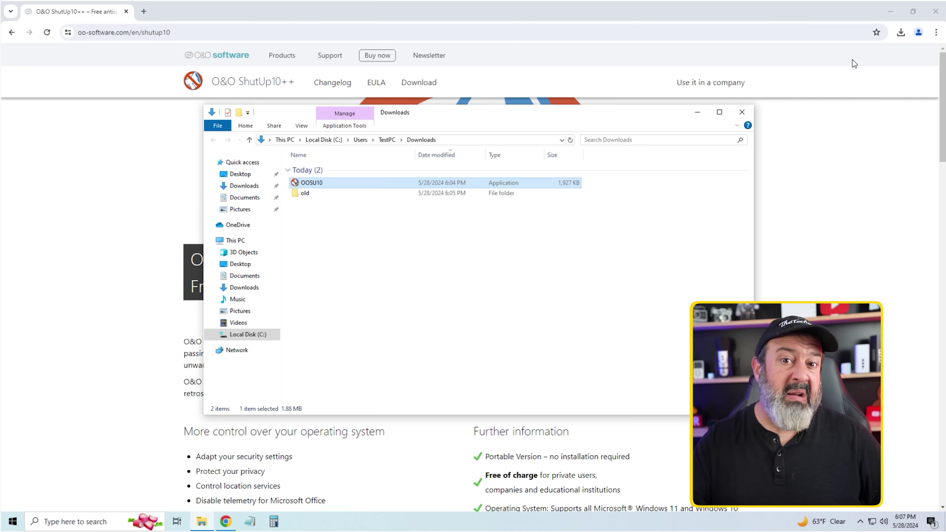
Launch O&O ShutUp10++ and compare the Local Machine and Current User settings.
left_click(889, 7)
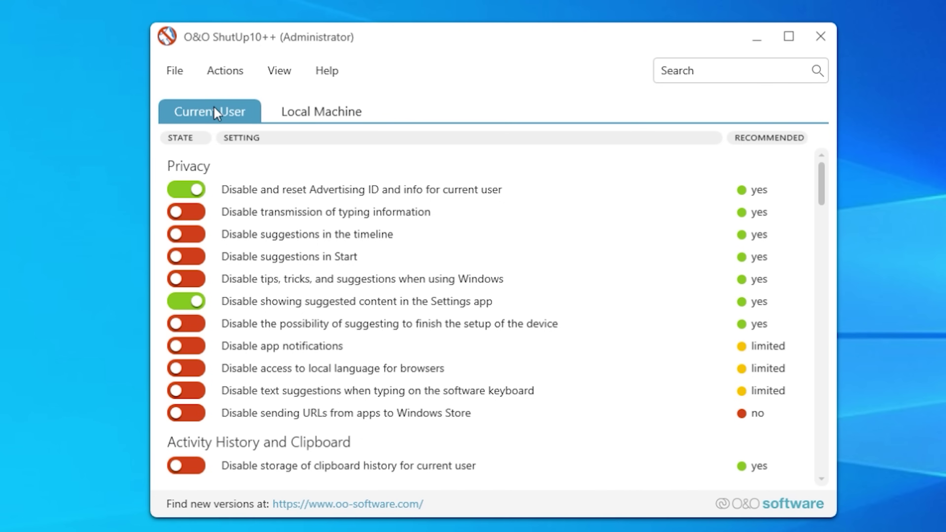
left_click(314, 119)
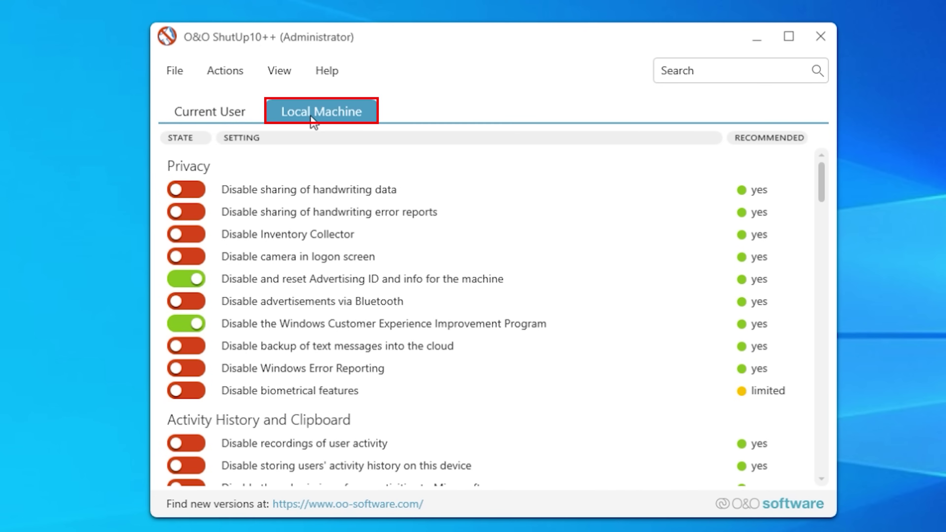
left_click(228, 116)
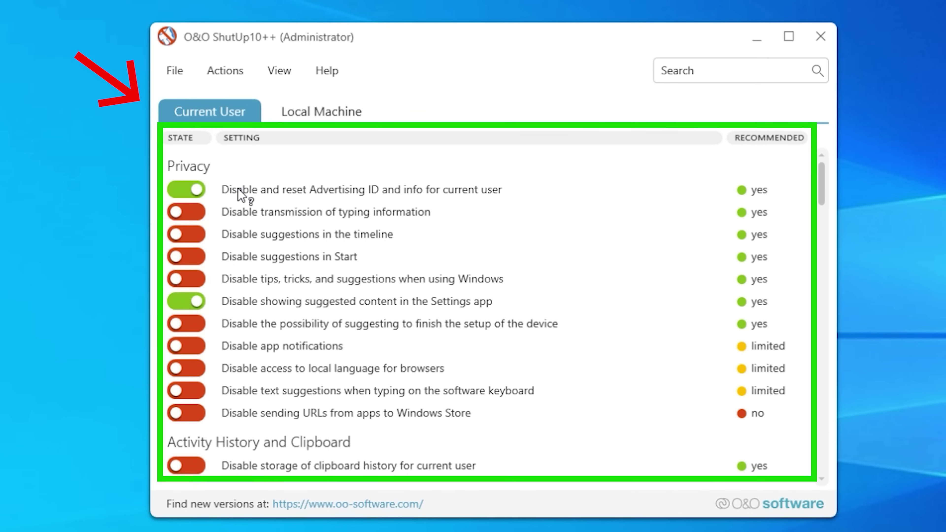
Read the advertising ID and typing-information descriptions, then enable disabling typing-information transmission.
left_click(285, 191)
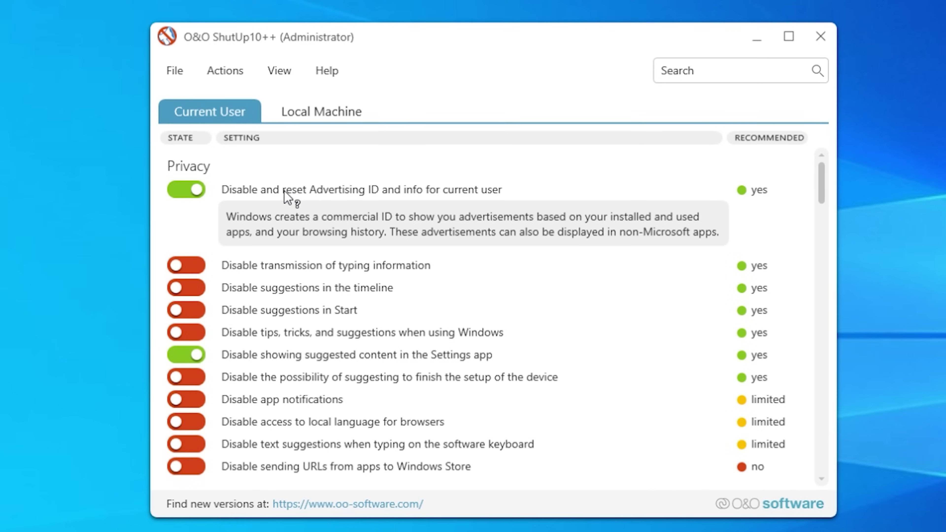
left_click(286, 193)
left_click(289, 212)
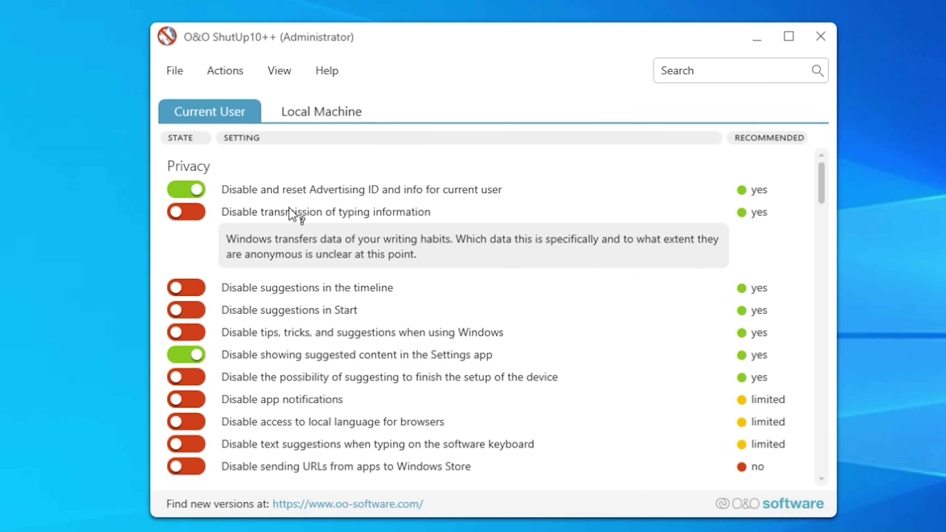
left_click(288, 212)
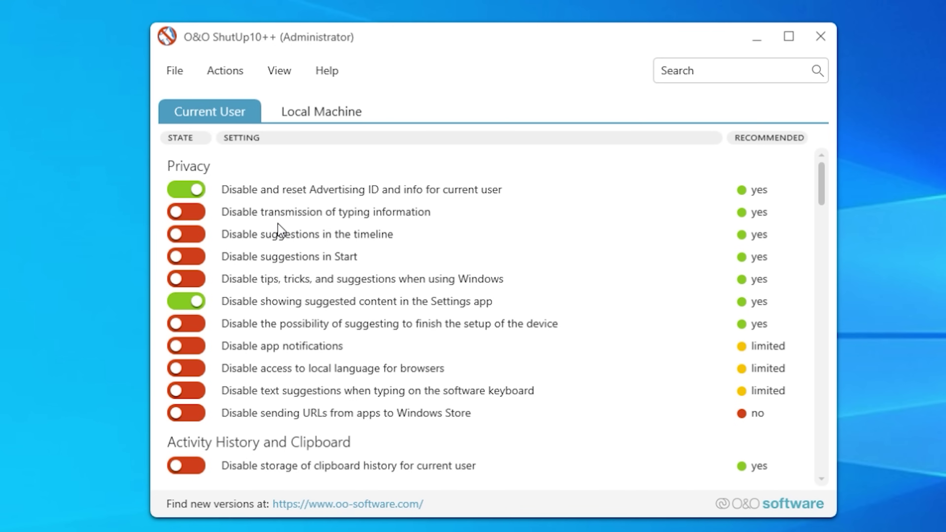
left_click(341, 212)
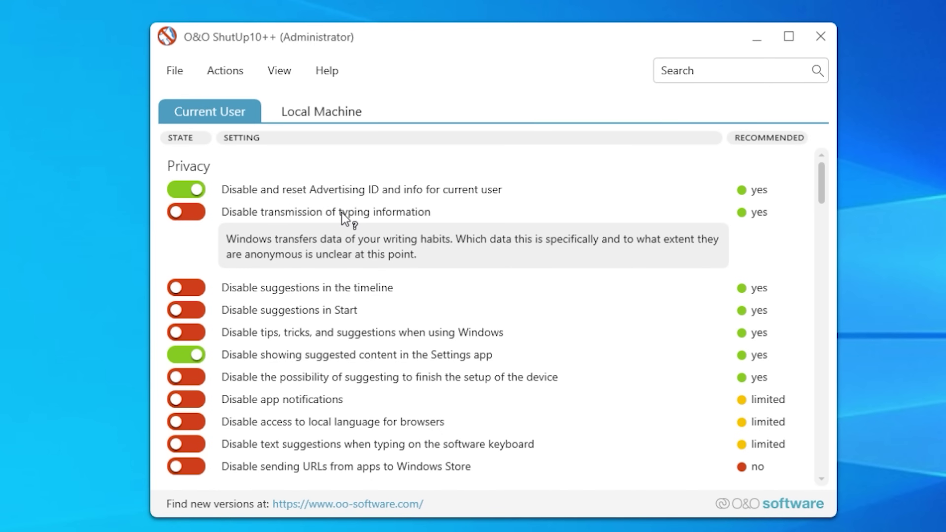
left_click(341, 213)
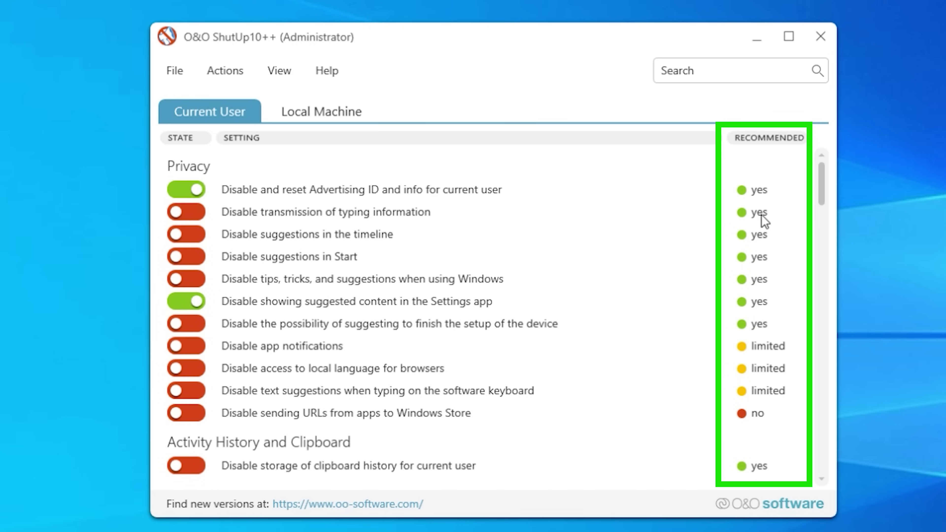
left_click(196, 213)
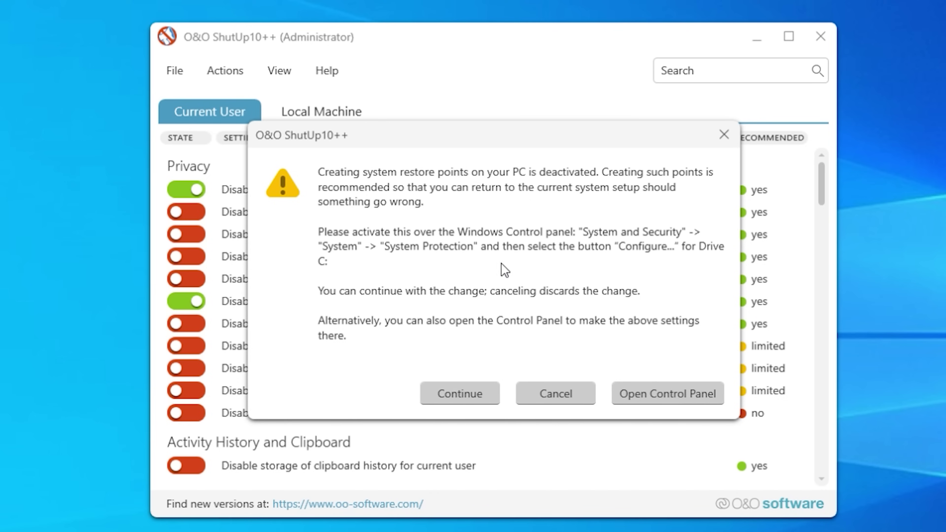
Cancel the restore-point warning and scroll down to the Taskbar and Miscellaneous settings.
left_click(551, 393)
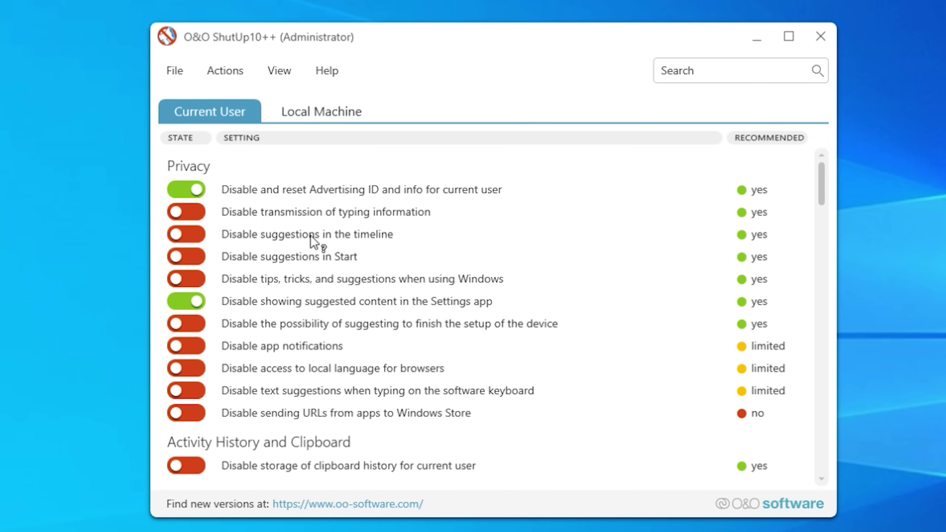
left_click(374, 239)
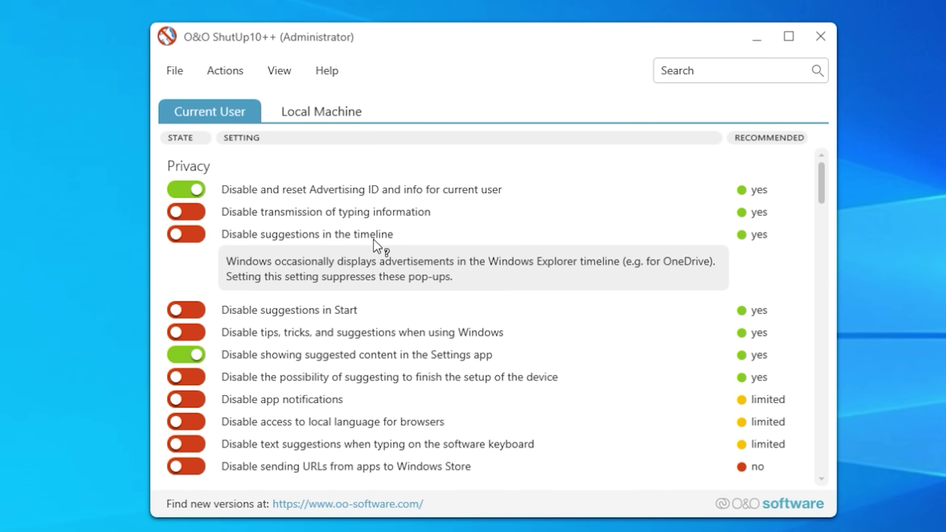
left_click_drag(821, 190, 824, 457)
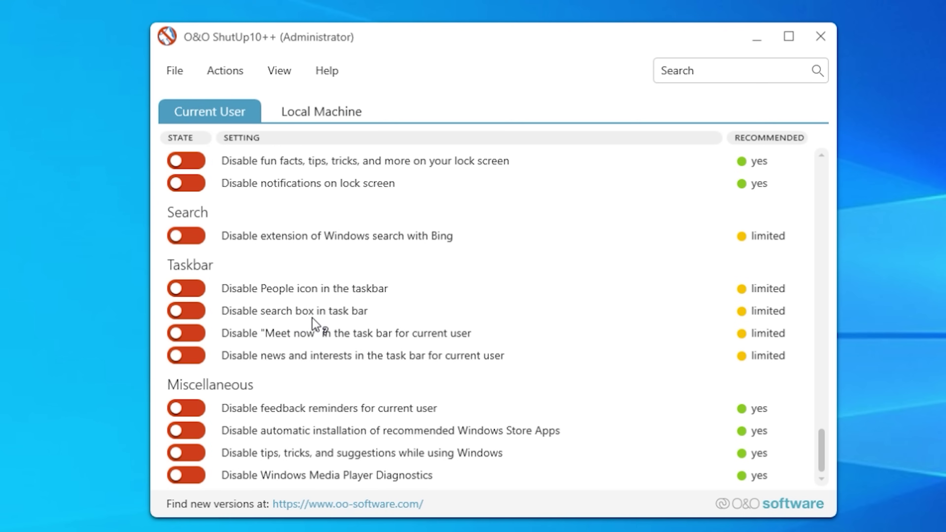
Switch on Disable search box in task bar, then review the File and Actions menus.
left_click(196, 315)
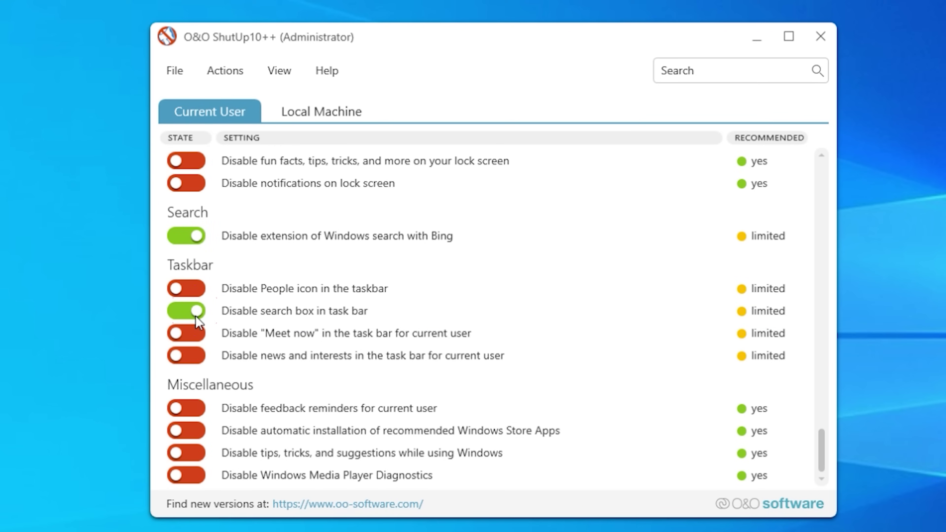
left_click(181, 75)
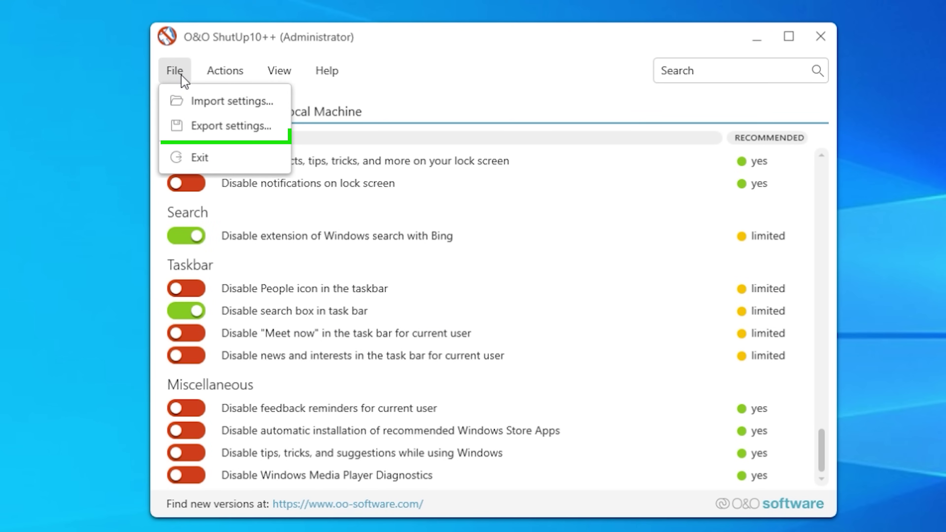
left_click(227, 76)
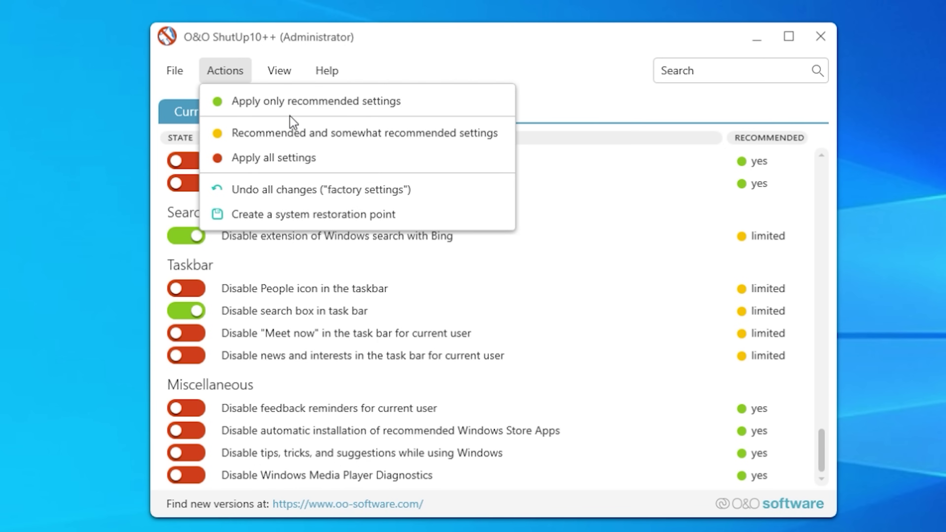
Close O&O ShutUp10++ and accept its closing notice so Windows reboots.
left_click(819, 37)
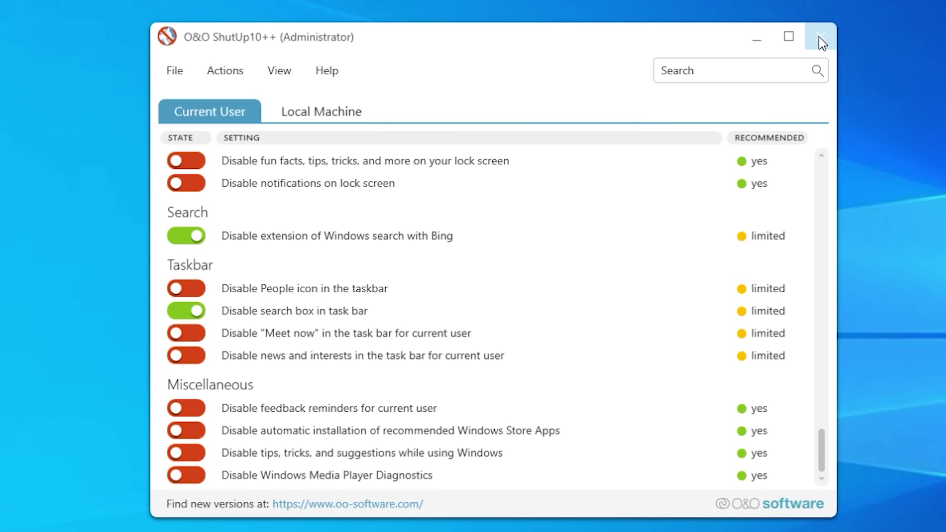
left_click(821, 38)
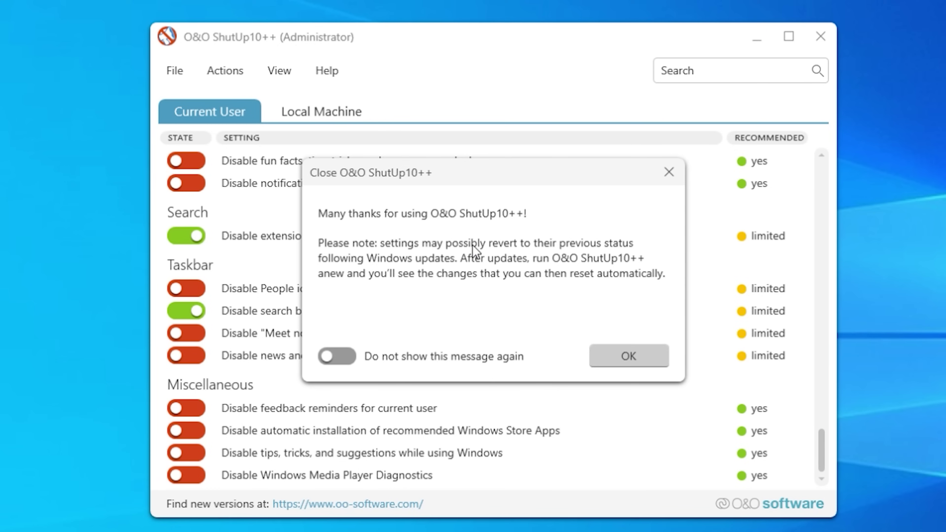
left_click(635, 362)
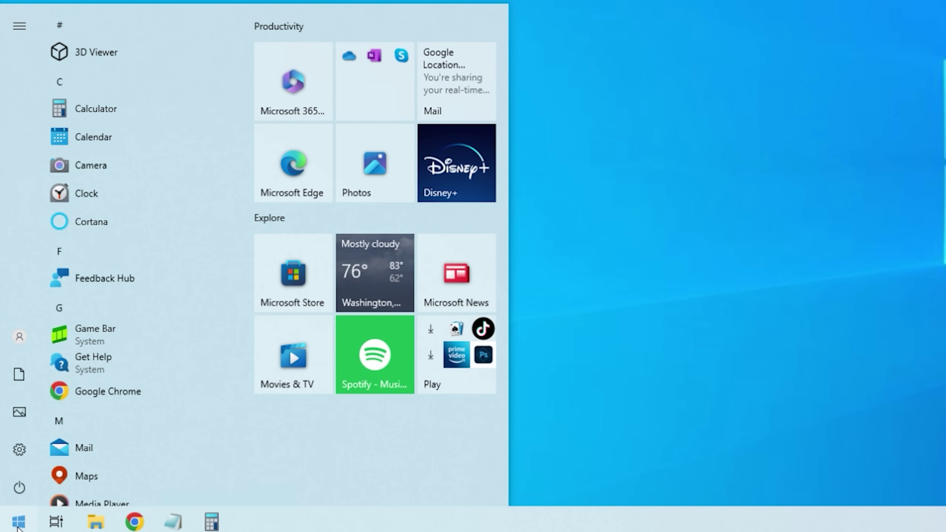
Relaunch OOSU10 from the Downloads folder in File Explorer.
left_click(96, 521)
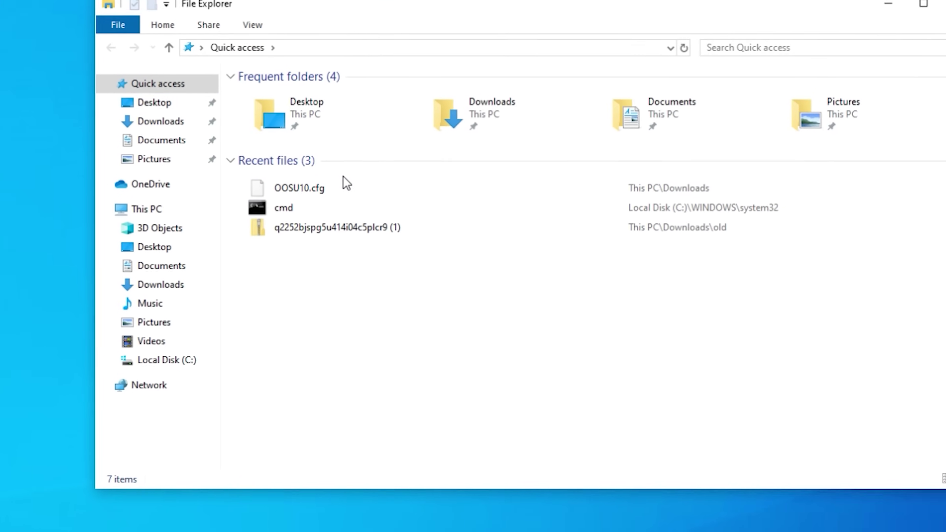
left_click(129, 146)
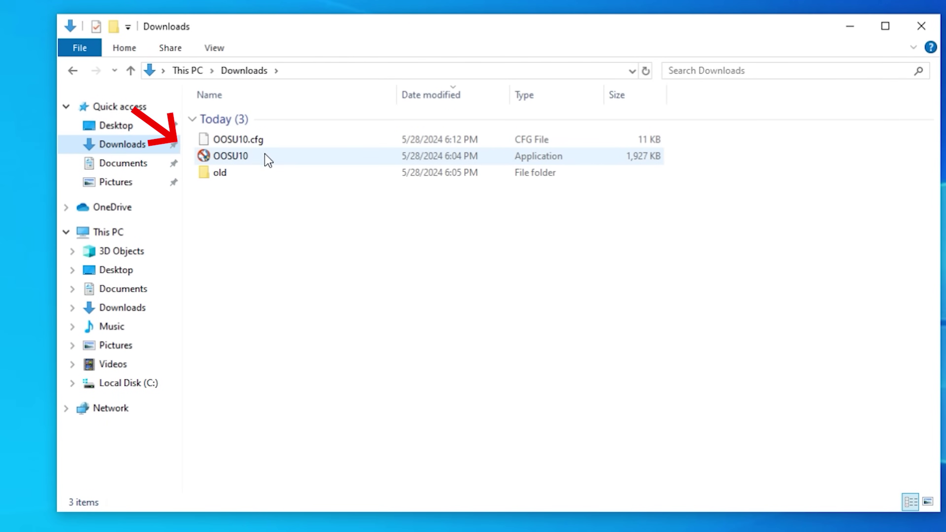
left_click(253, 155)
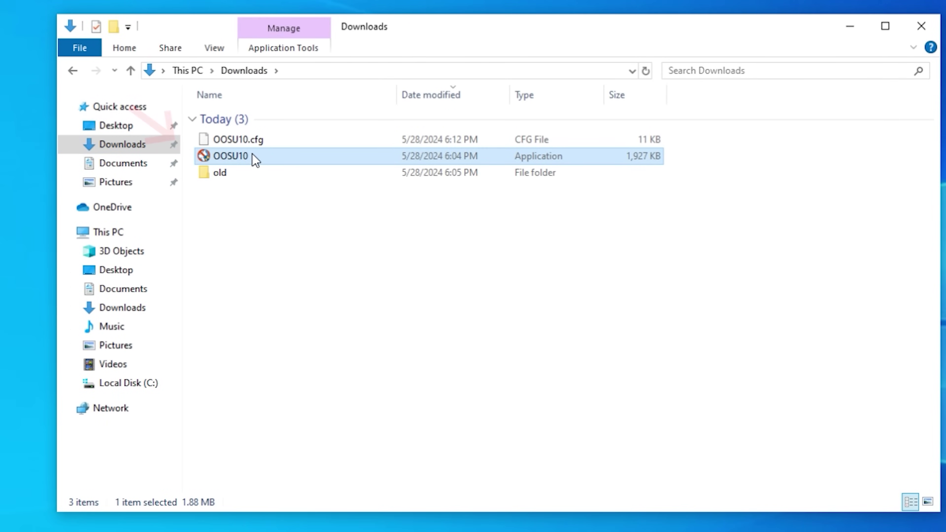
double_click(256, 159)
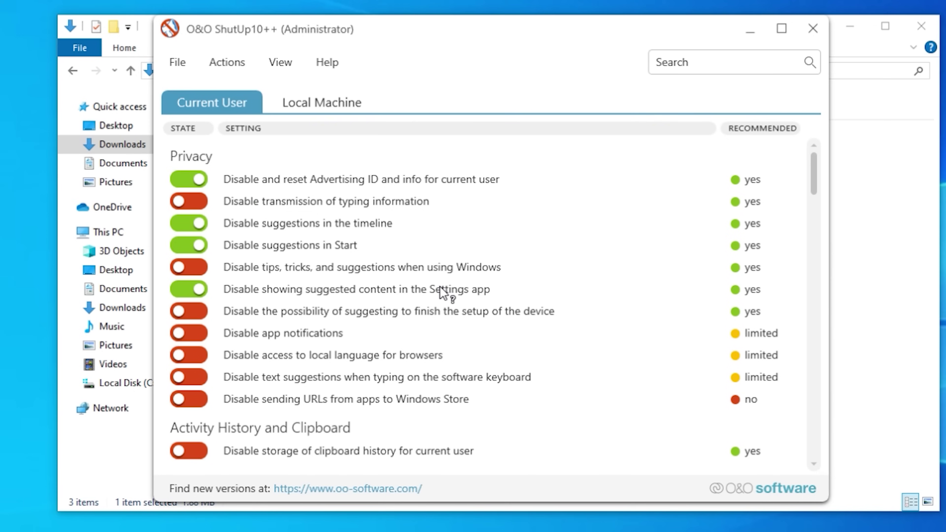
Undo all changes back to factory settings and confirm the reset.
left_click(231, 69)
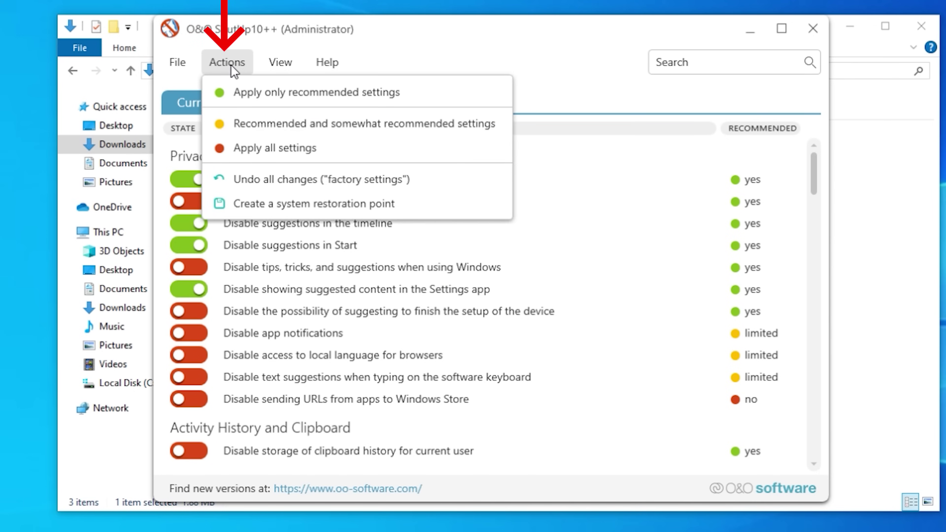
left_click(354, 177)
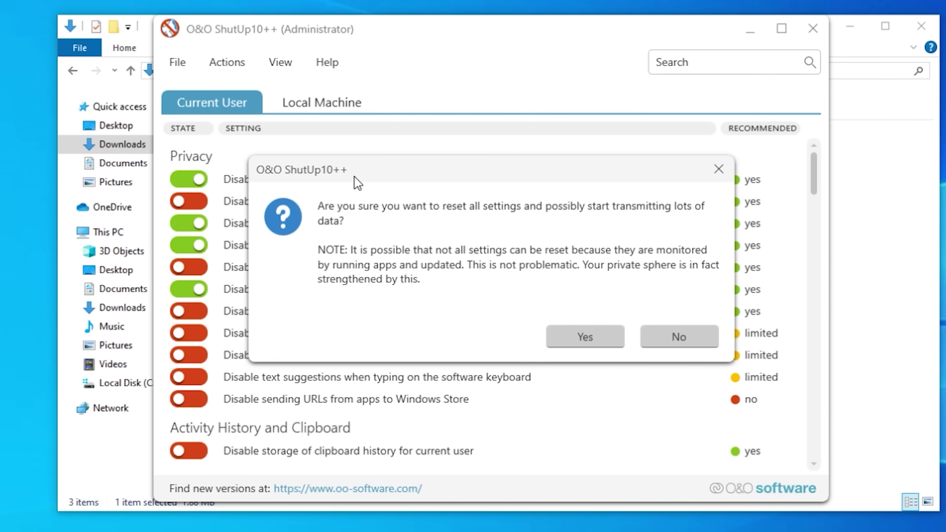
left_click(585, 336)
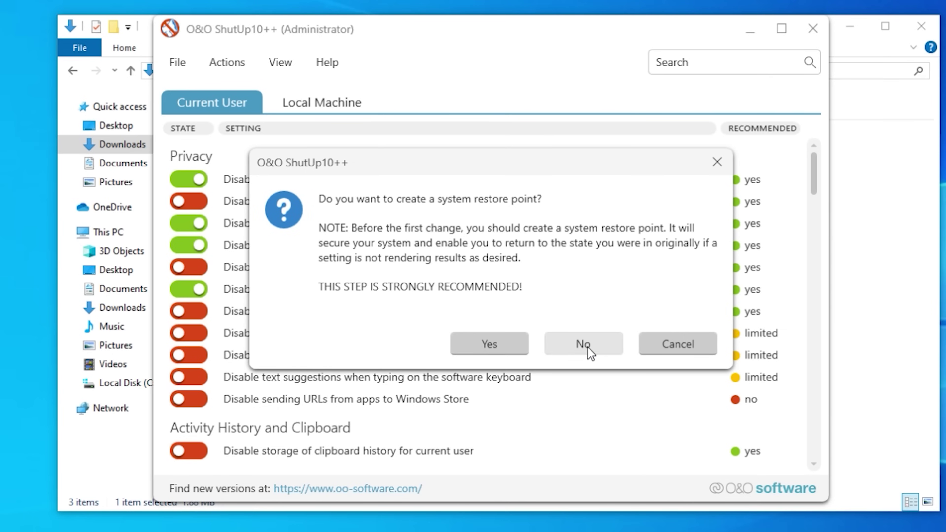
left_click(583, 343)
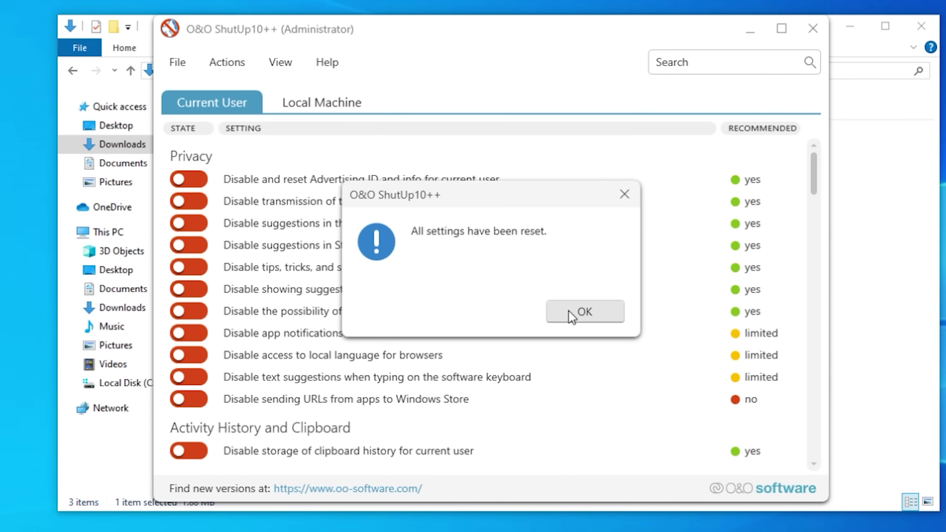
left_click(571, 316)
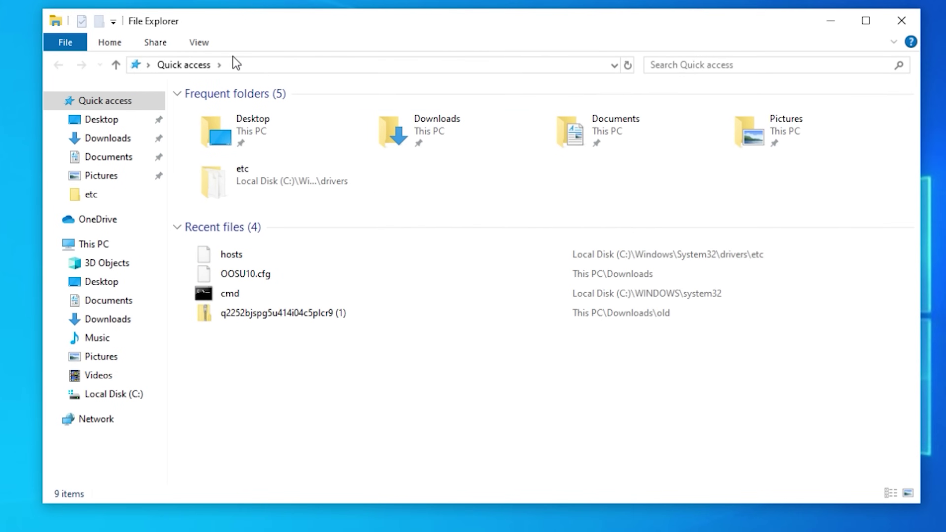
Navigate to C:\Windows\System32\drivers\etc.
left_click(115, 394)
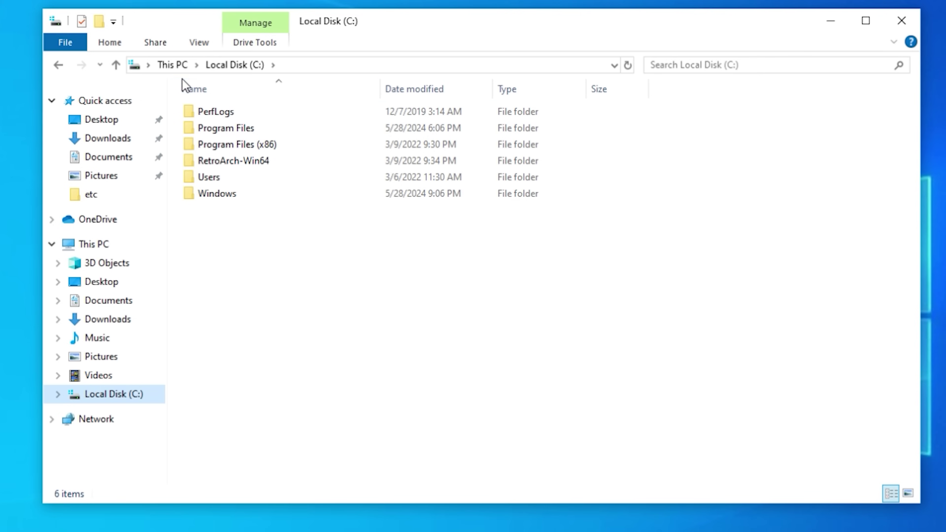
left_click(224, 195)
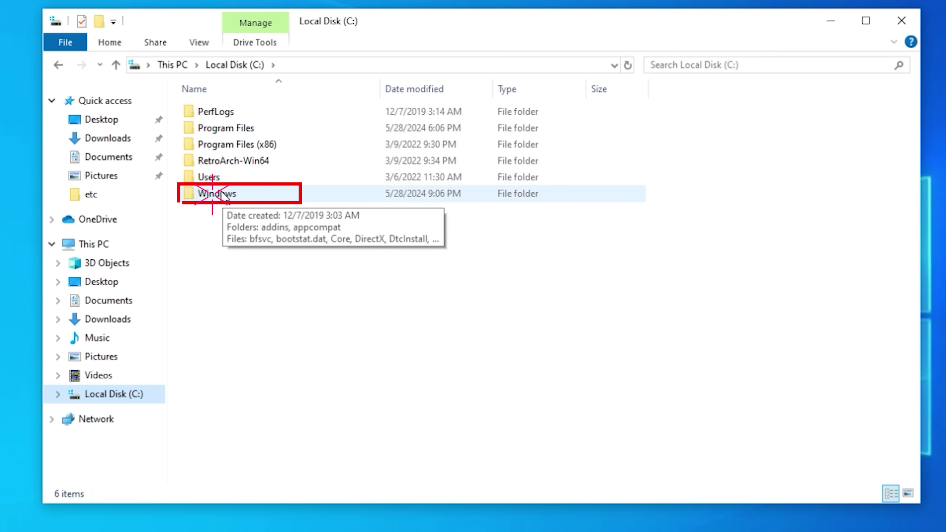
double_click(217, 196)
scroll(334, 254, "down", 20)
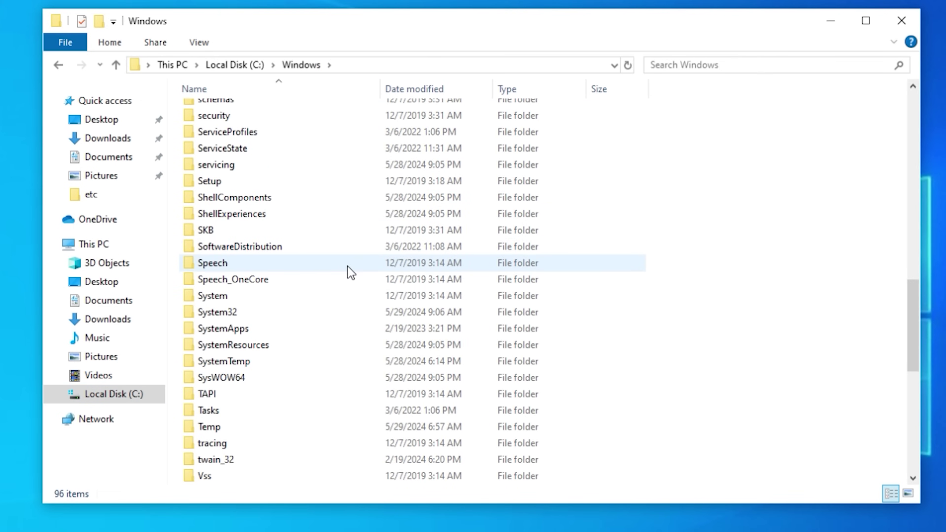
double_click(235, 313)
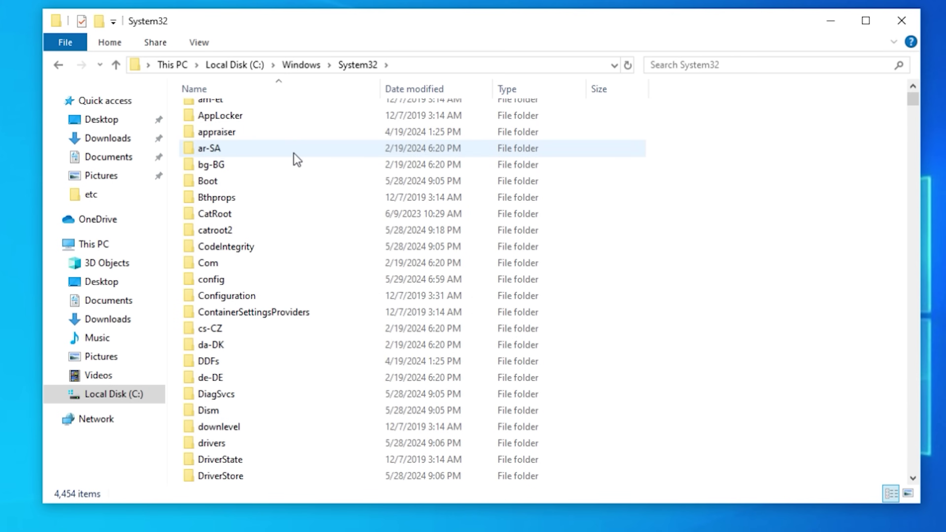
scroll(296, 160, "down", 3)
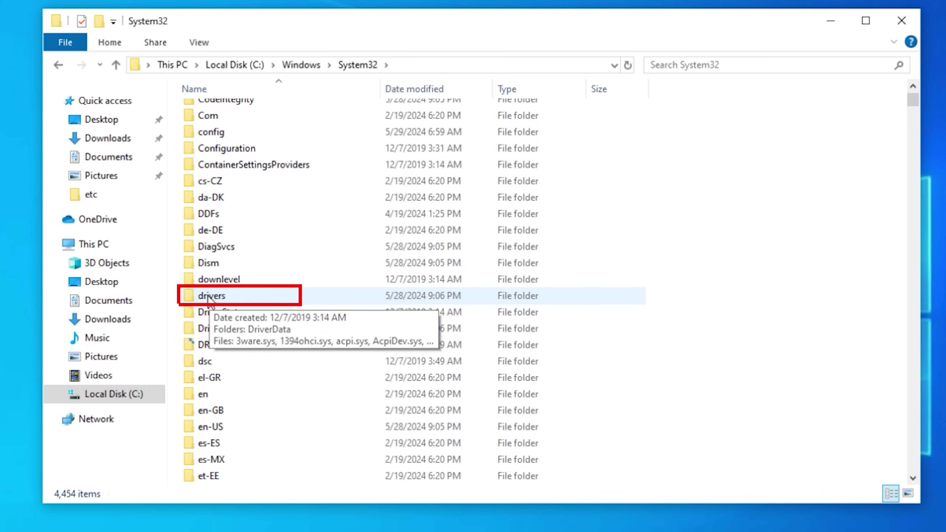
double_click(210, 297)
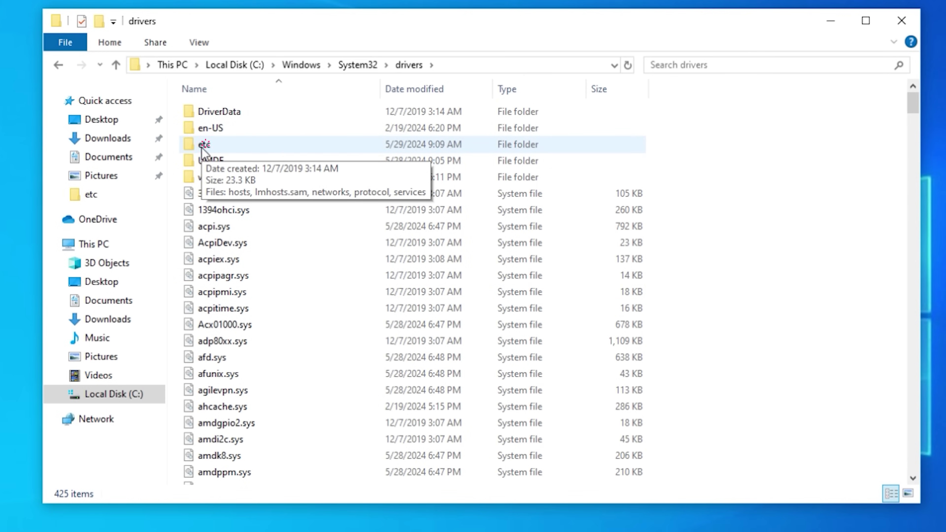
double_click(202, 148)
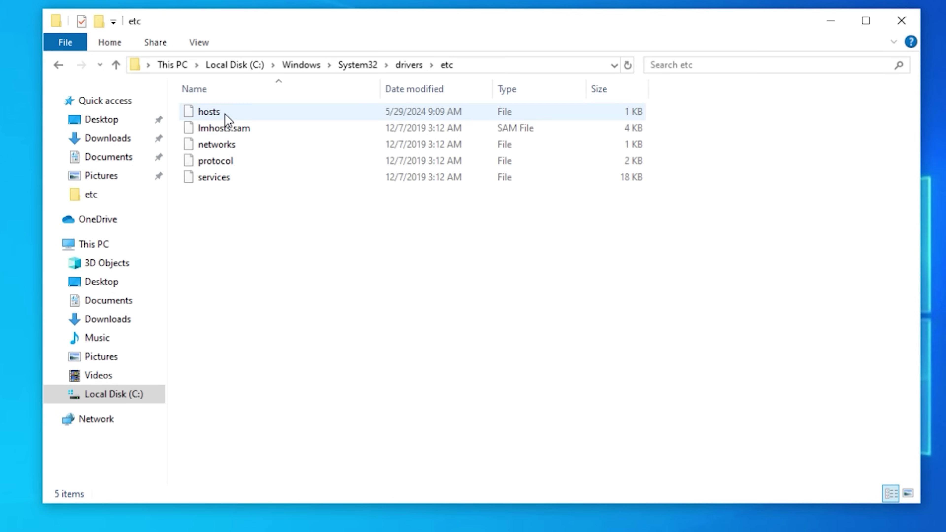
Copy and paste the hosts file into etc, granting administrator permission.
left_click(211, 115)
right_click(211, 117)
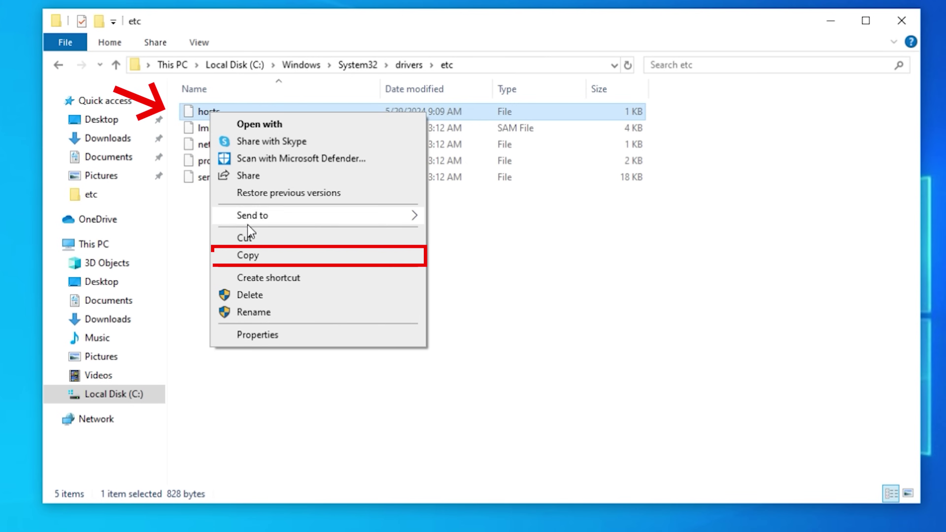
left_click(262, 256)
right_click(262, 256)
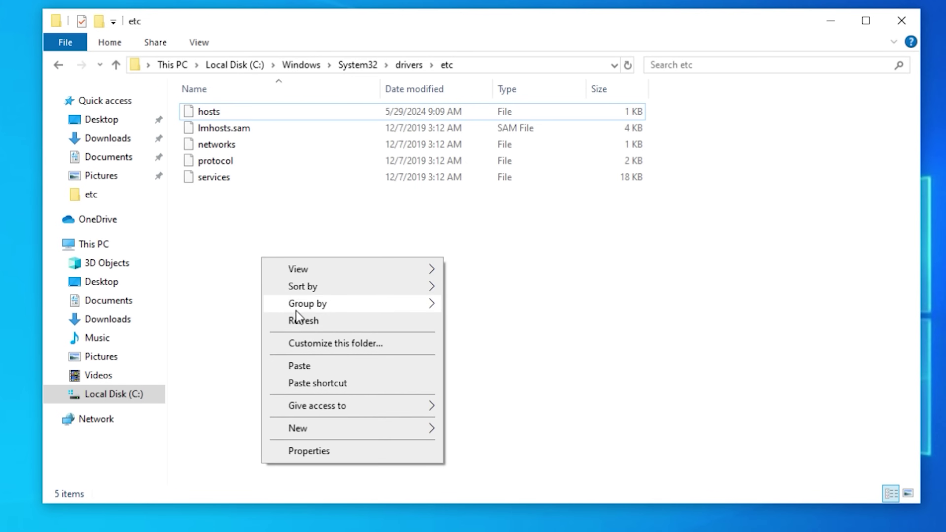
left_click(317, 365)
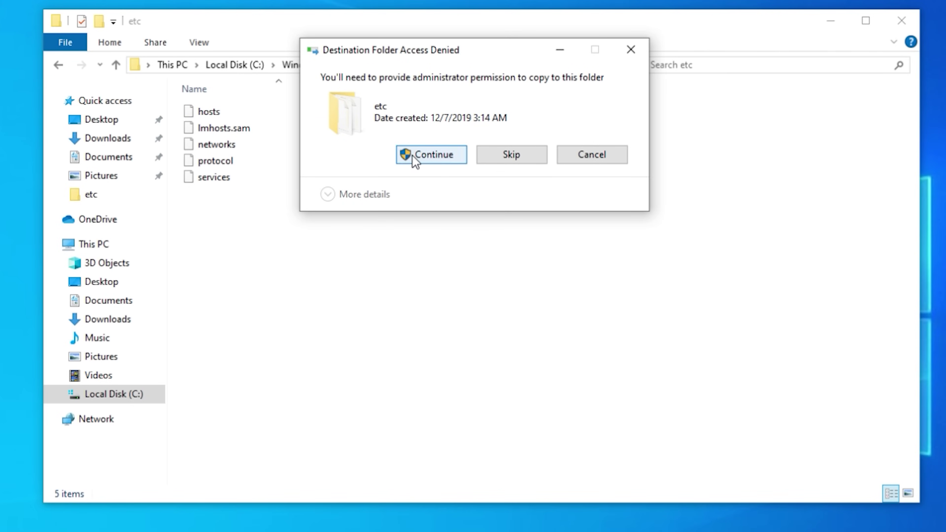
left_click(413, 155)
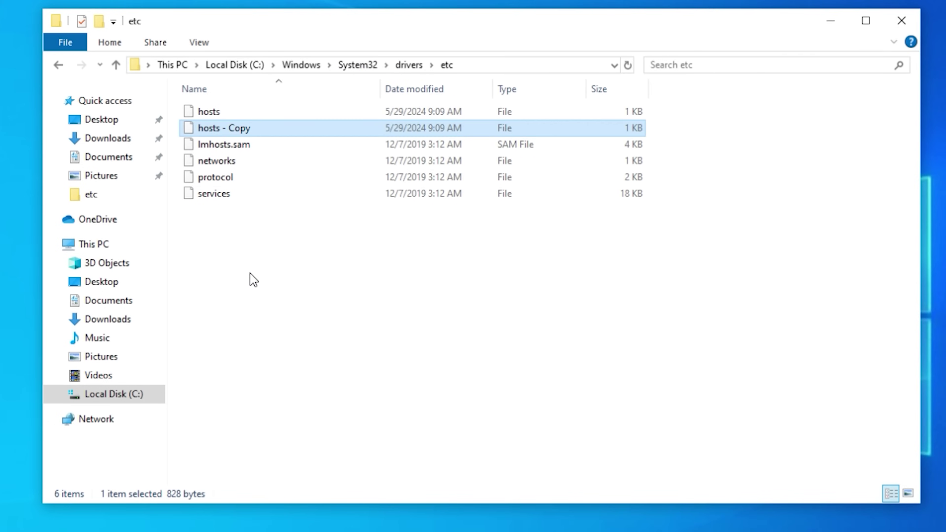
left_click(253, 279)
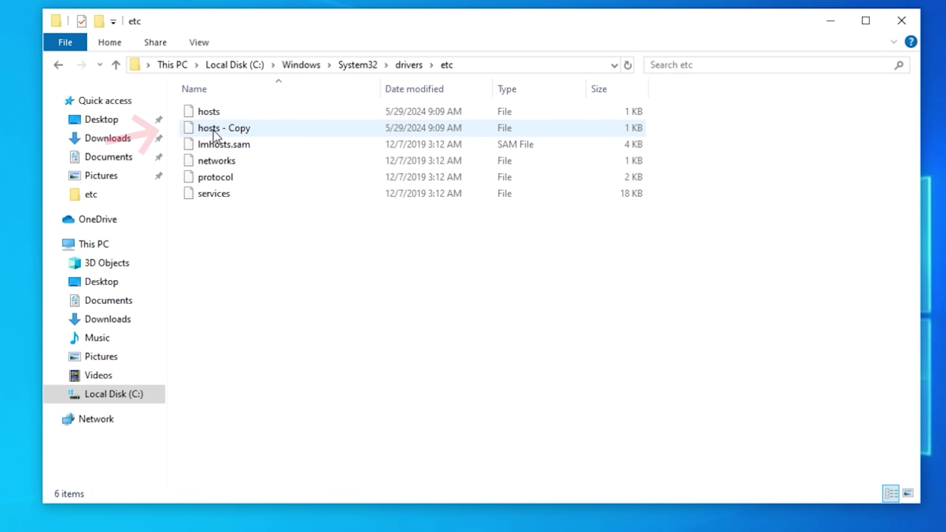
Rename the copy from 'hosts - Copy' to 'hosts - backup'.
right_click(236, 132)
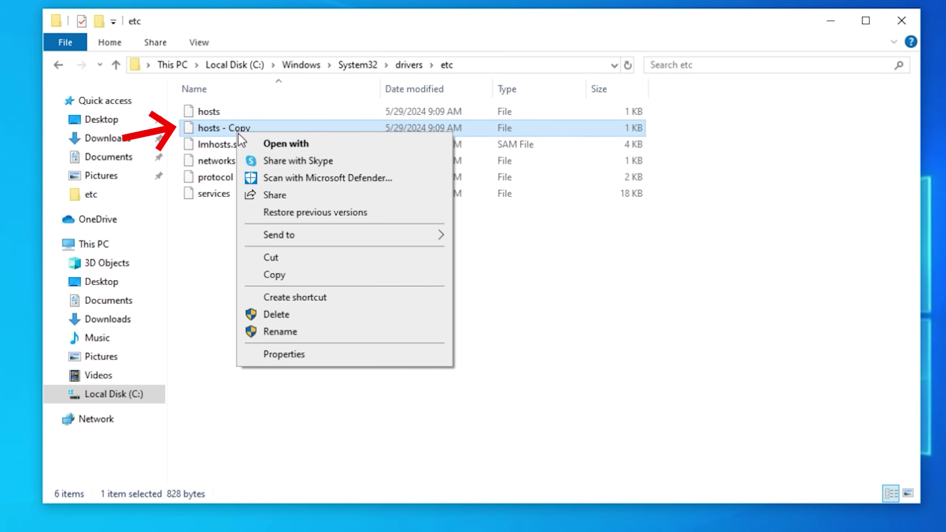
left_click(300, 330)
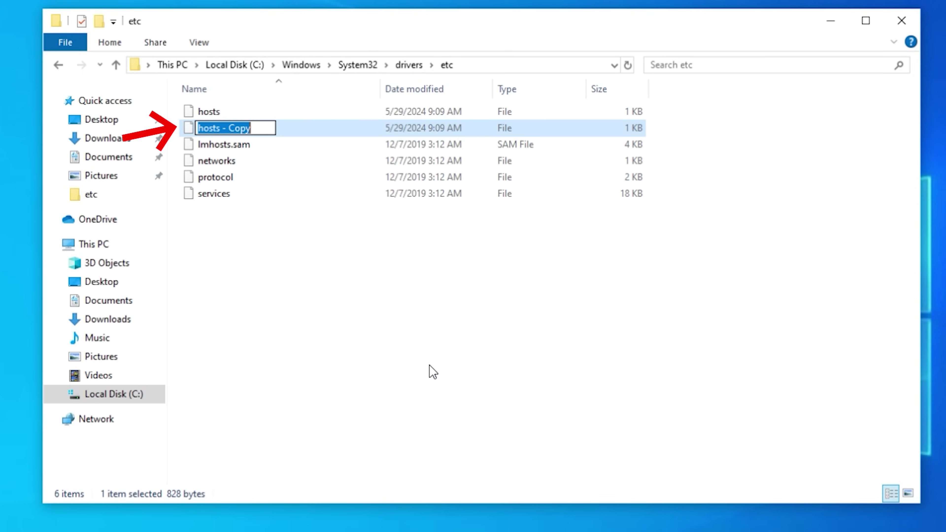
key("End")
key("BackSpace")
key("BackSpace")
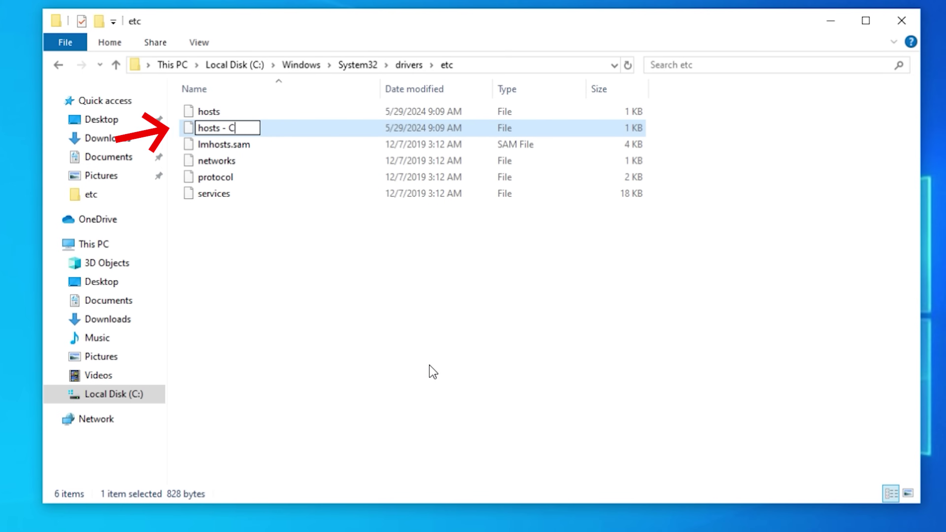
key("BackSpace")
type("backup")
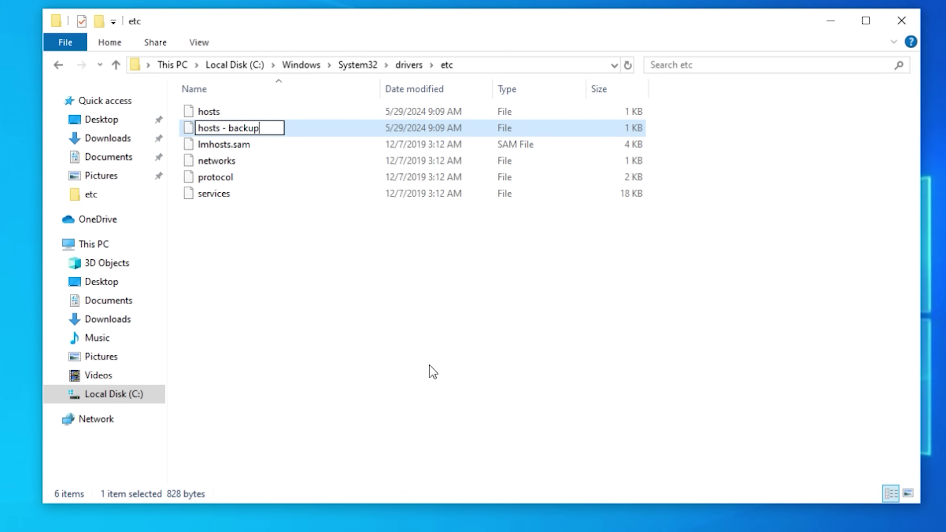
key("Return")
left_click(311, 337)
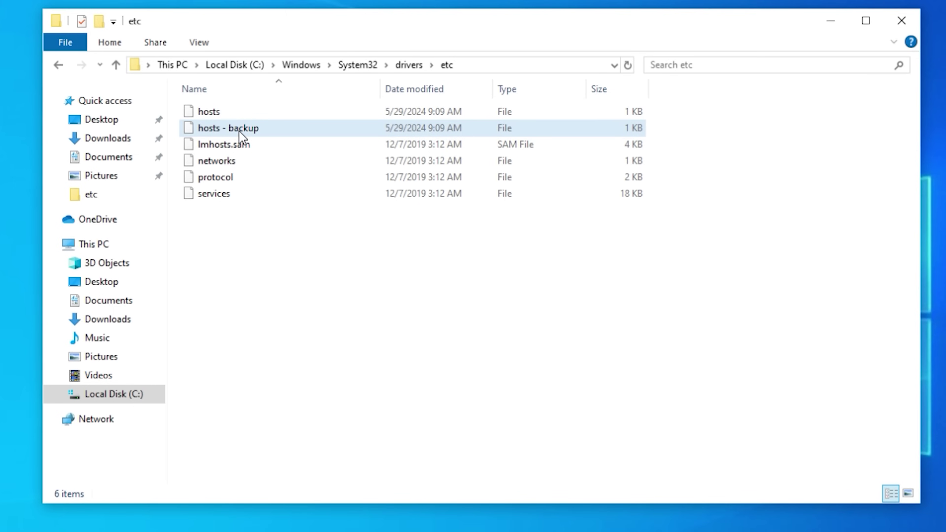
left_click(220, 111)
right_click(221, 114)
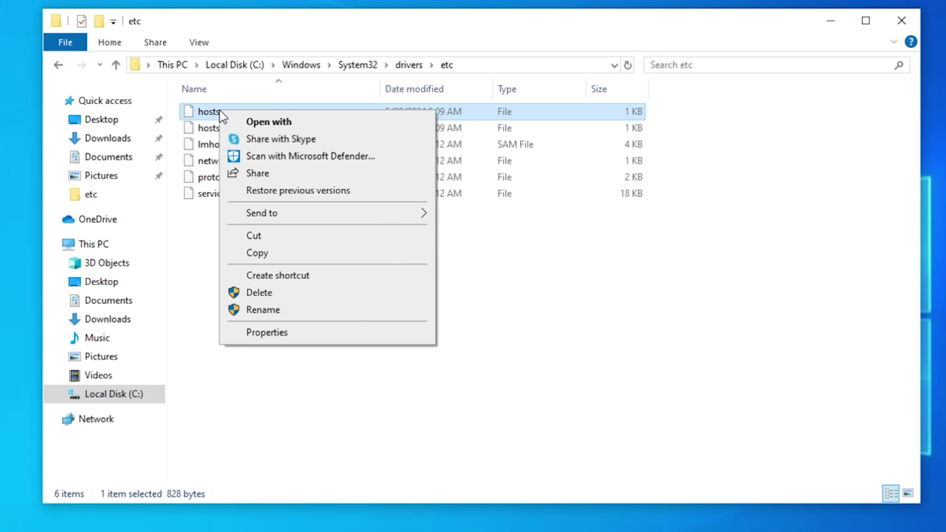
left_click(257, 122)
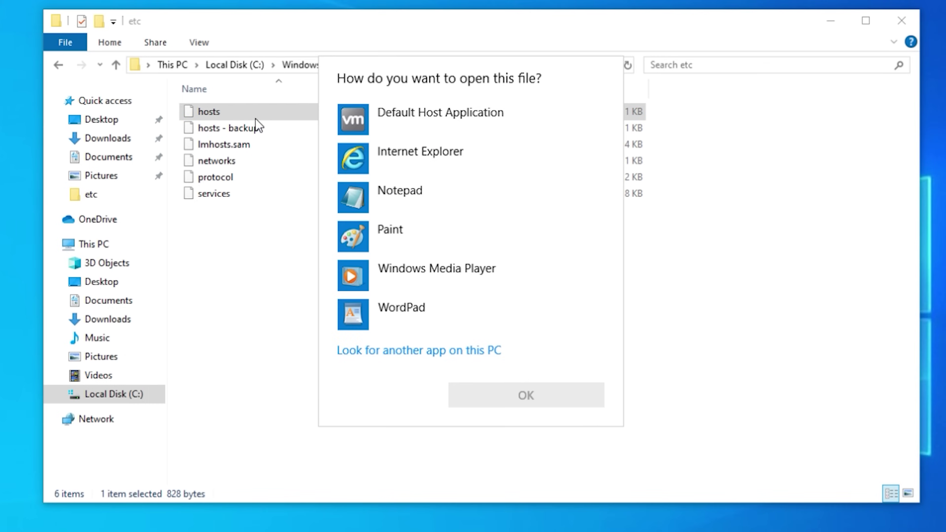
left_click(382, 195)
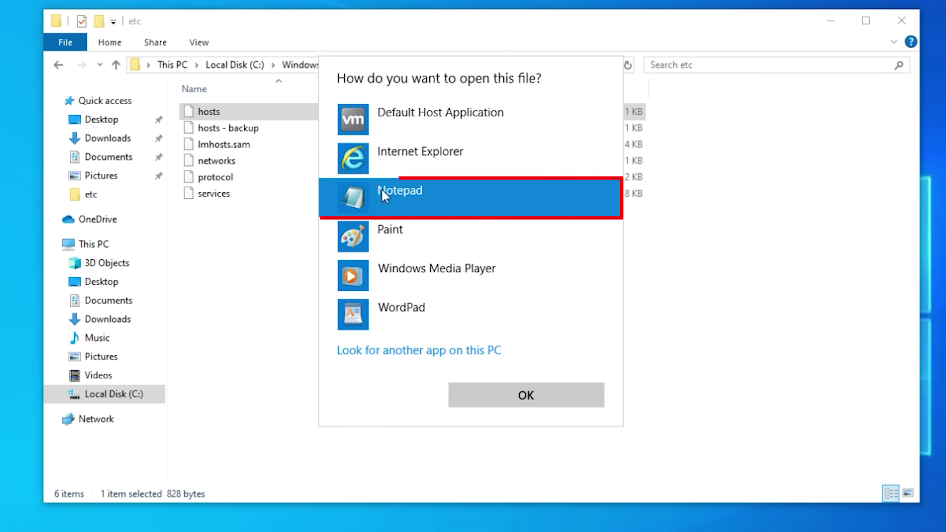
left_click(500, 393)
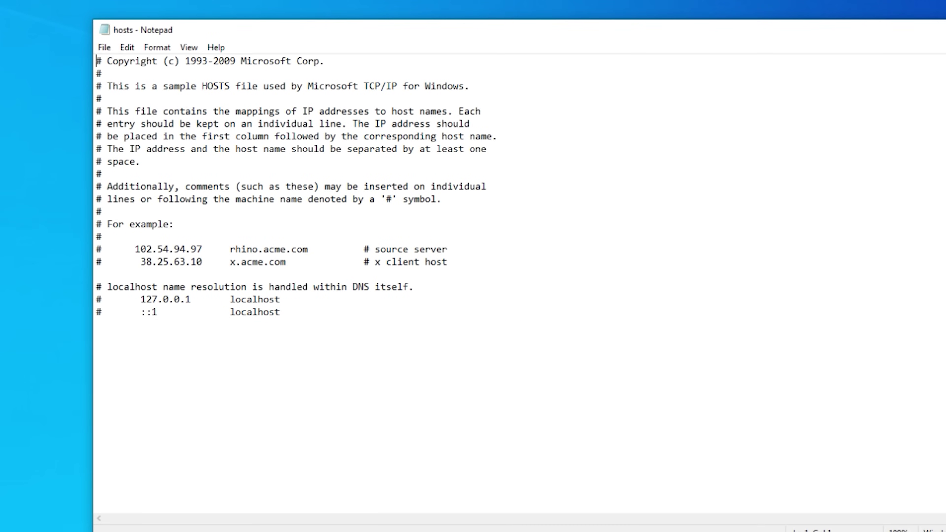
left_click_drag(230, 249, 302, 249)
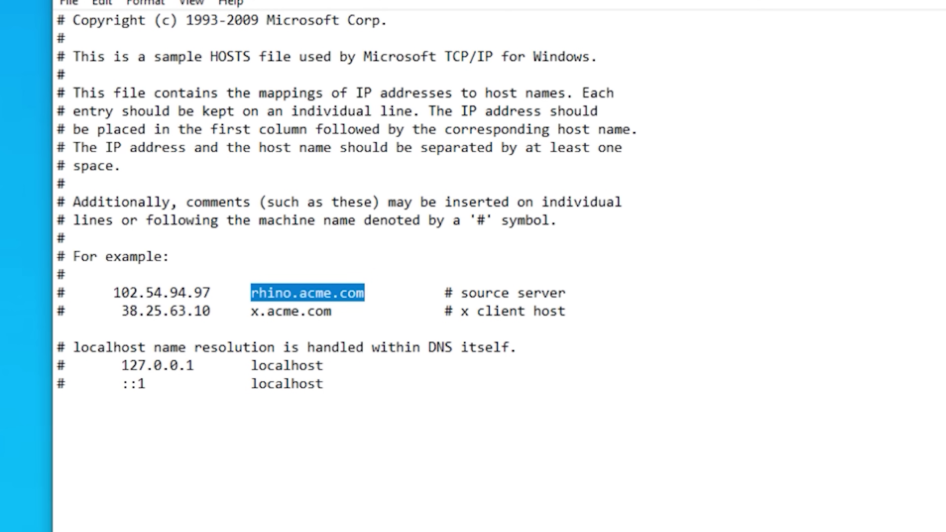
left_click_drag(114, 293, 203, 293)
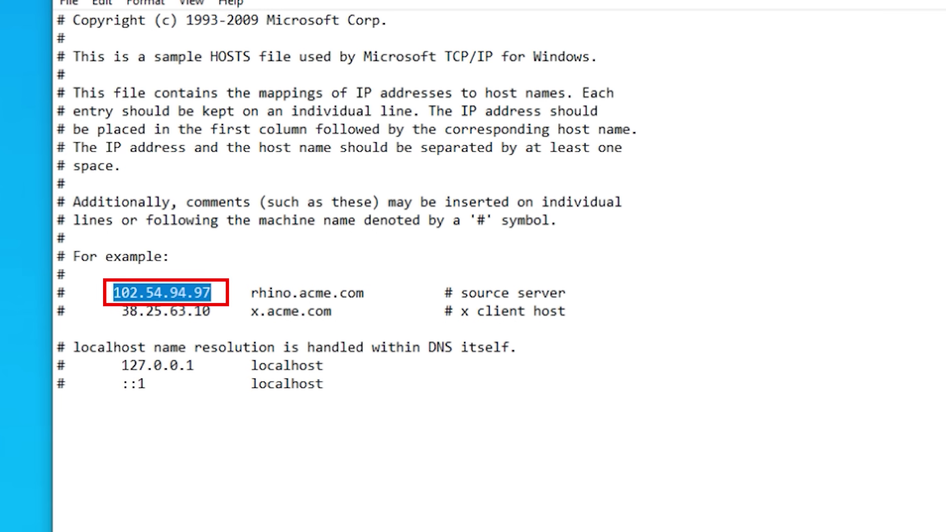
left_click_drag(251, 311, 324, 311)
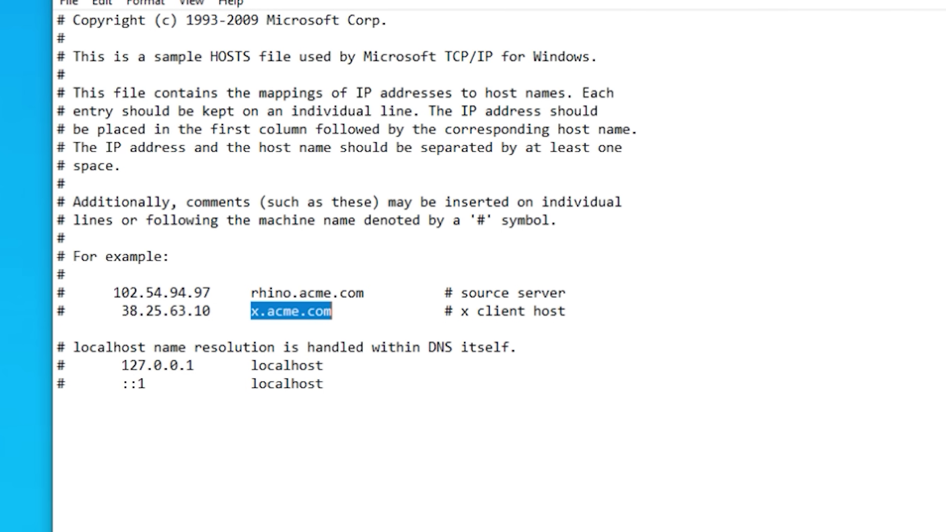
left_click_drag(123, 311, 178, 311)
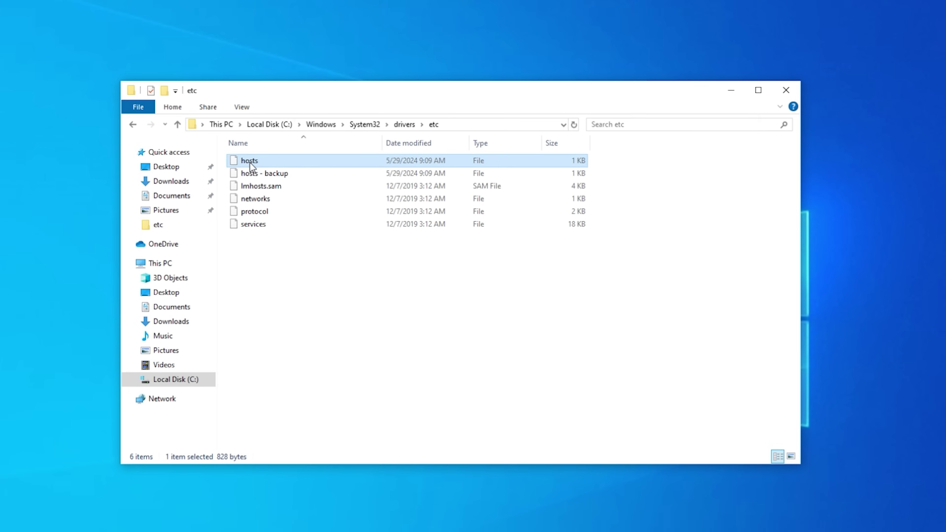
Move hosts from etc to the desktop with admin approval and open it in Notepad.
left_click_drag(250, 163, 1, 132)
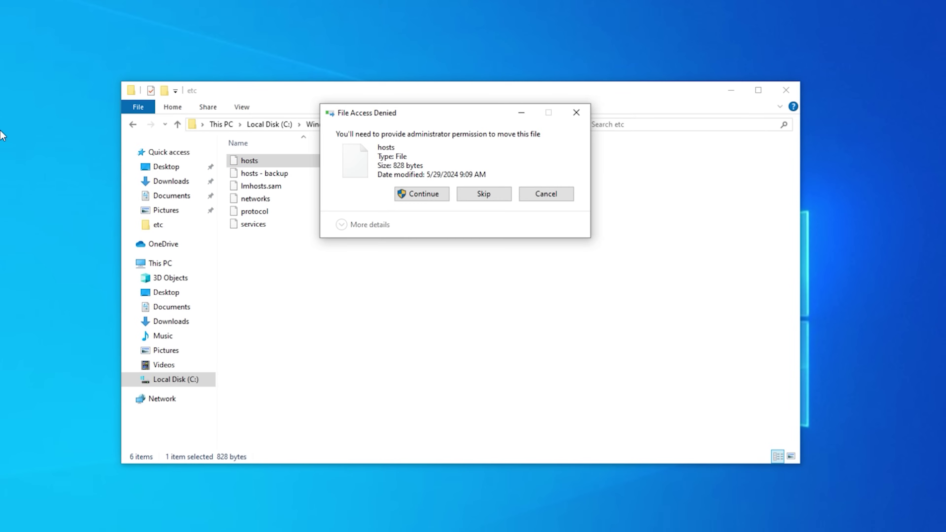
left_click(427, 194)
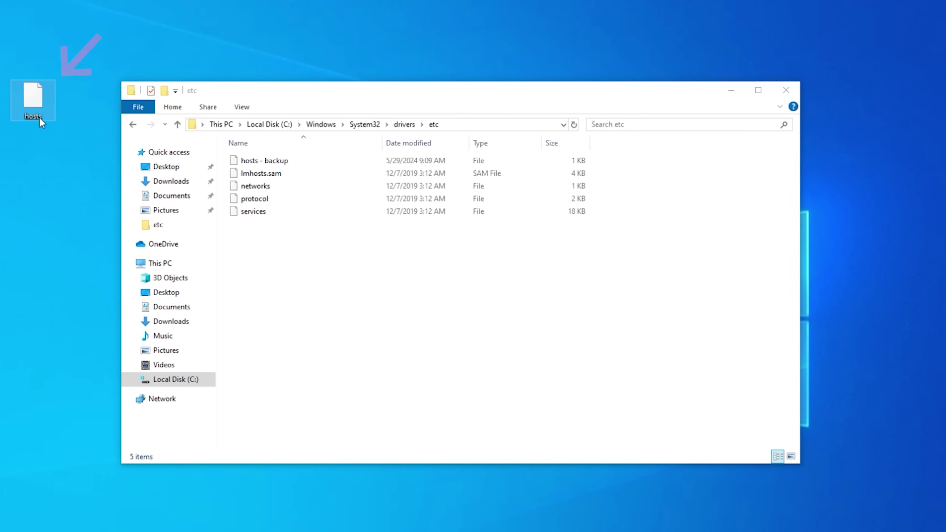
double_click(33, 98)
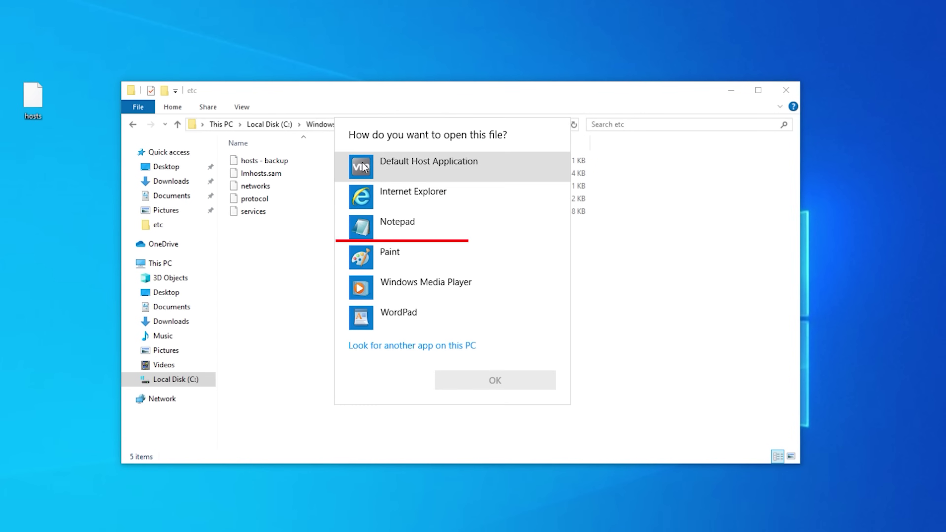
left_click(397, 225)
left_click(495, 377)
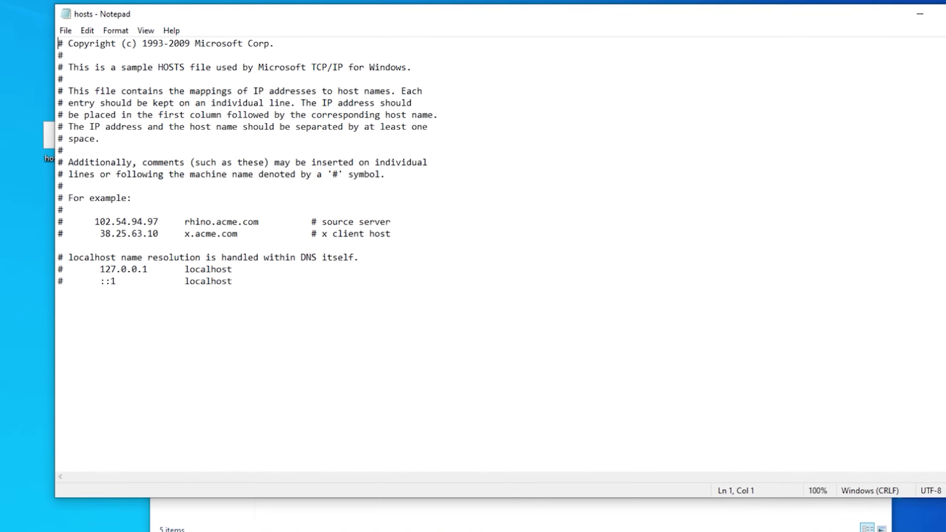
Add the line '0.0.0.0 thetechieguy.com' at the end and save the file.
type("0.0.0.0")
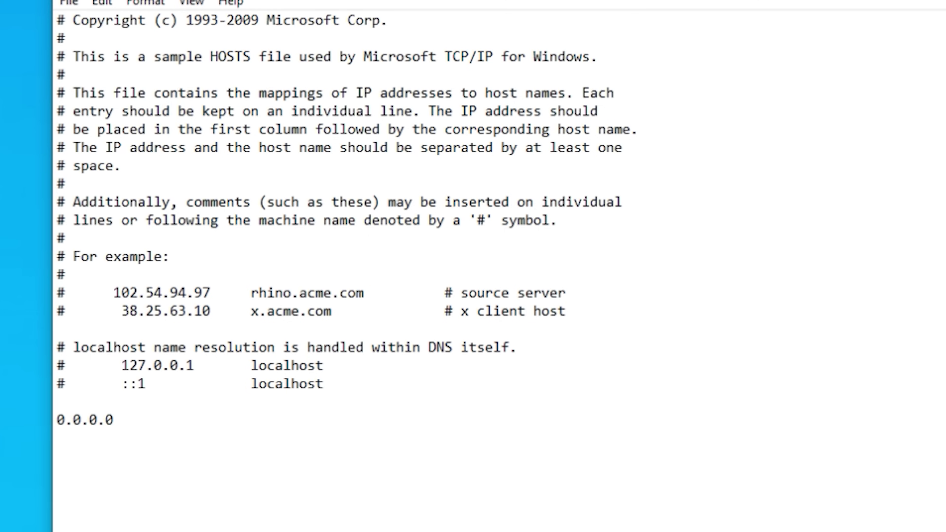
type("hetechiegu")
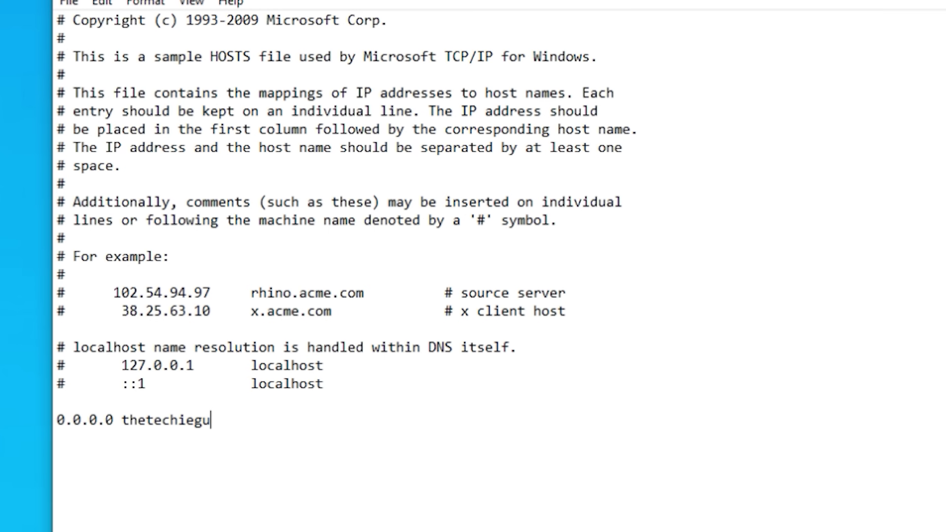
type("y.com")
key("shift+Left")
key("shift+Left")
key("shift+Left")
key("shift+Left")
key("shift+Left")
key("shift+Left")
key("shift+Left")
key("shift+Left")
key("shift+Left")
key("shift+Left")
key("shift+Left")
key("shift+Left")
key("shift+Left")
key("shift+Left")
key("shift+Left")
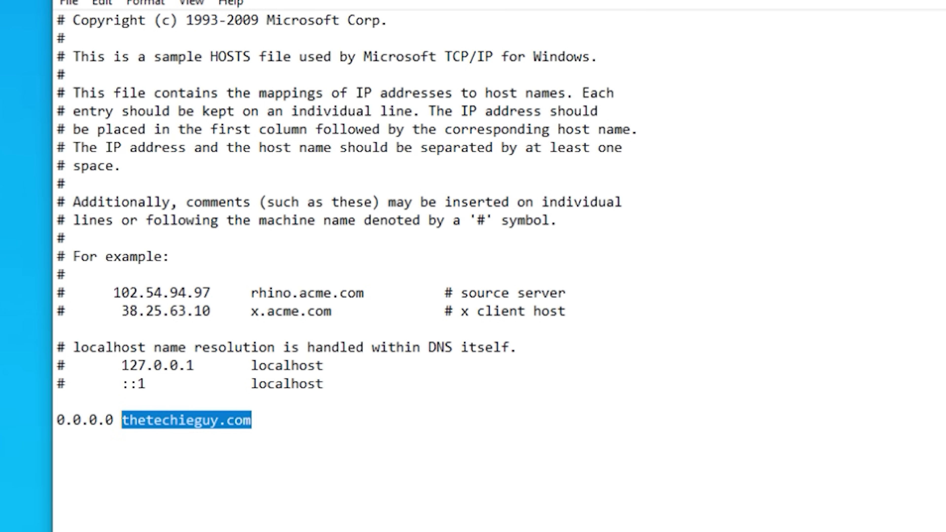
key("Left")
key("Left")
key("shift+Left")
key("shift+Left")
key("shift+Left")
key("shift+Left")
key("shift+Left")
key("shift+Left")
key("shift+Left")
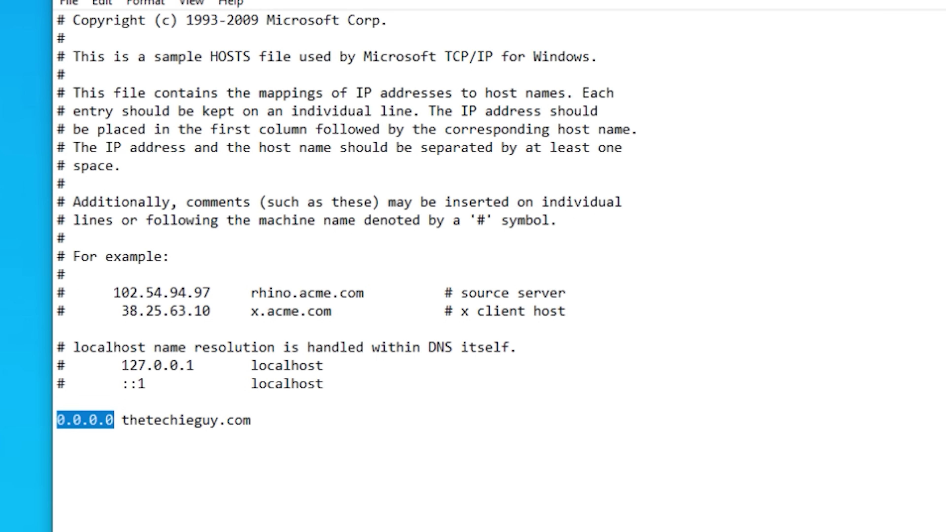
left_click(58, 438)
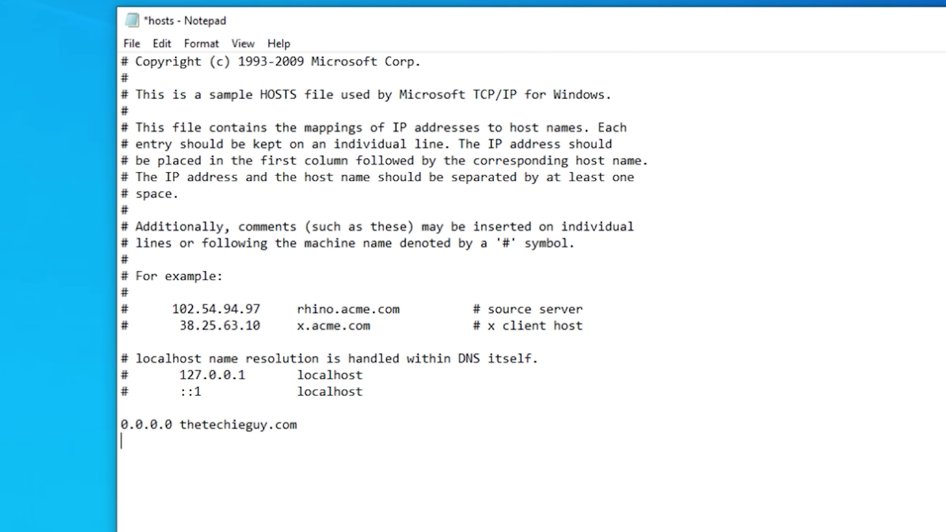
left_click(132, 43)
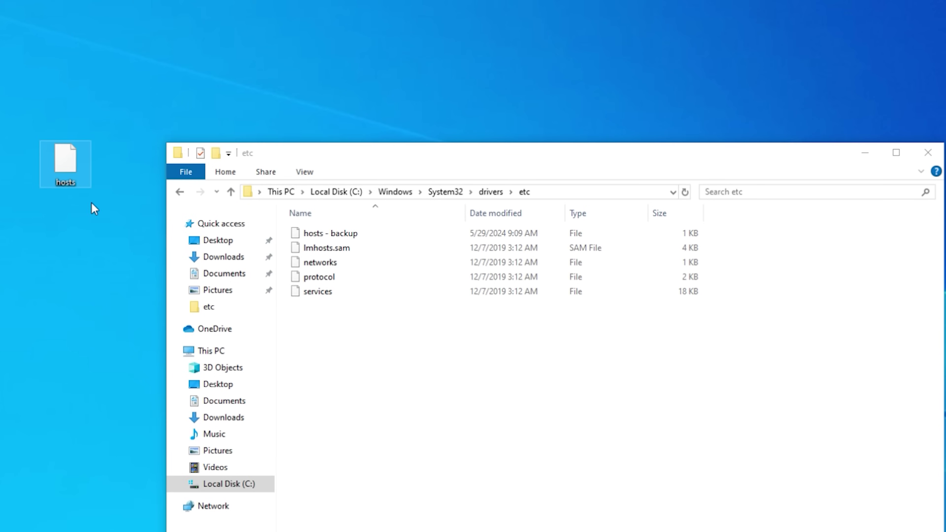
Move the edited hosts into etc with admin approval and check its thetechieguy.com line in Notepad.
left_click_drag(65, 160, 372, 349)
left_click(519, 269)
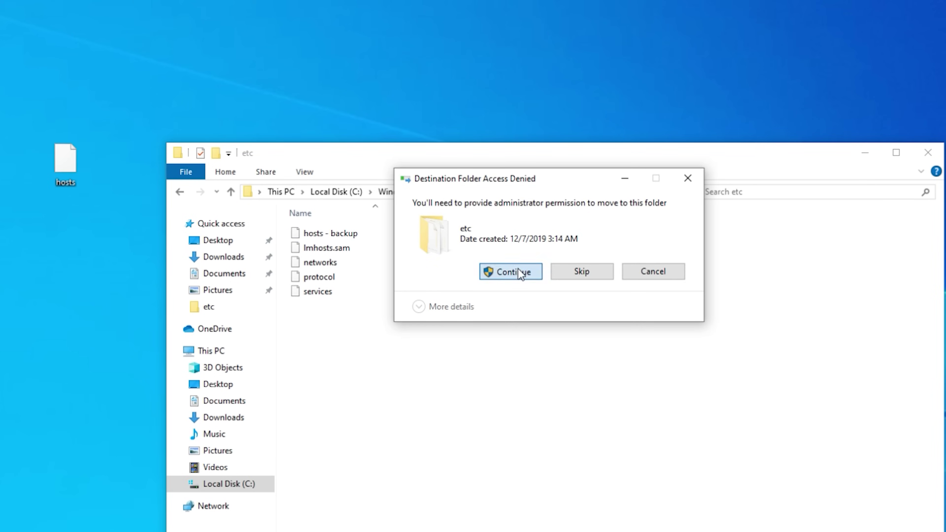
right_click(313, 232)
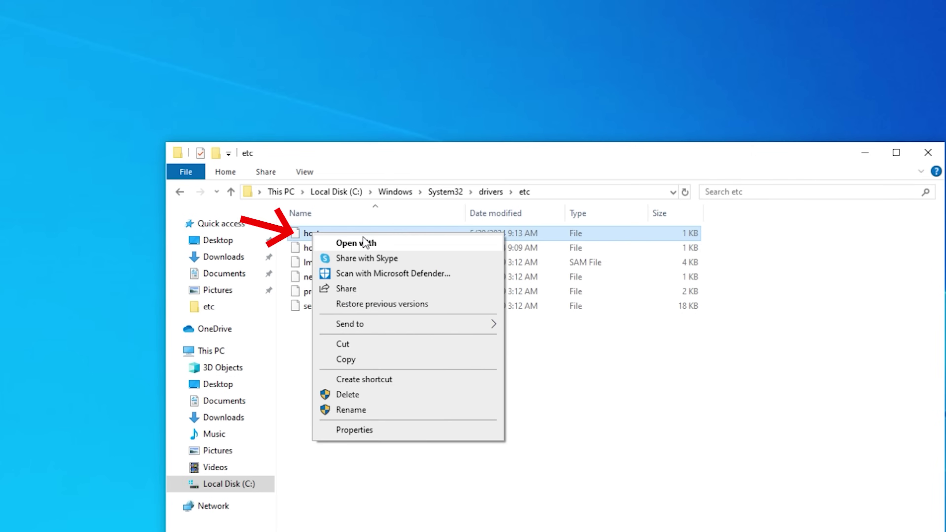
left_click(363, 244)
left_click(456, 299)
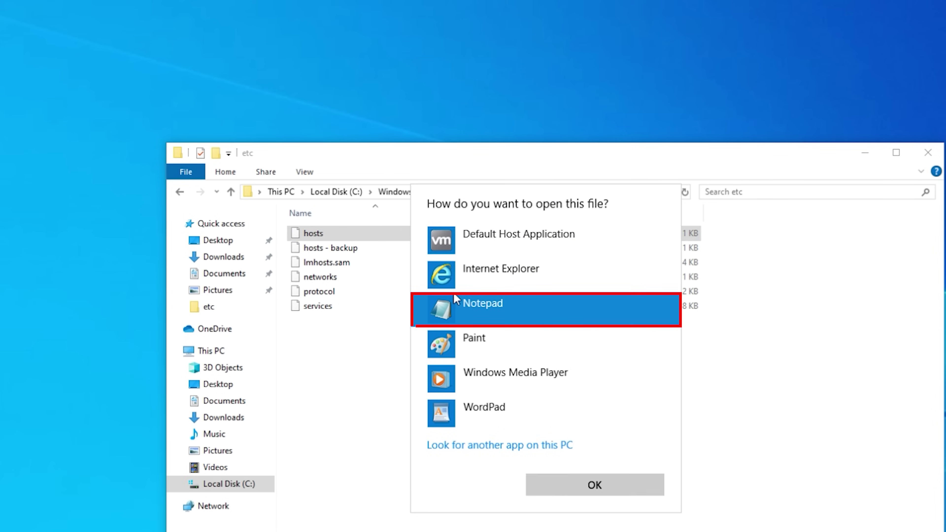
left_click(559, 488)
left_click(70, 336)
key("shift+End")
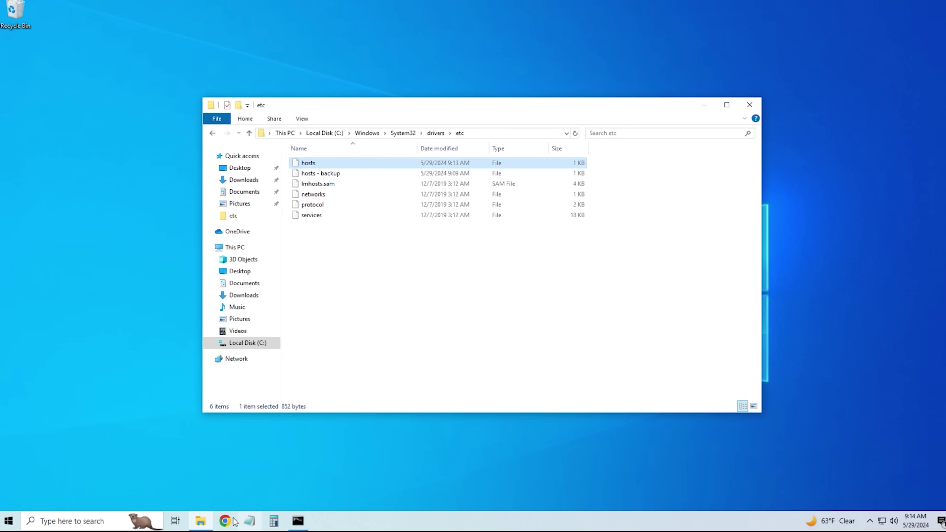
Visit thetechieguy.com in Chrome to confirm it is blocked, then load google.com.
left_click(232, 521)
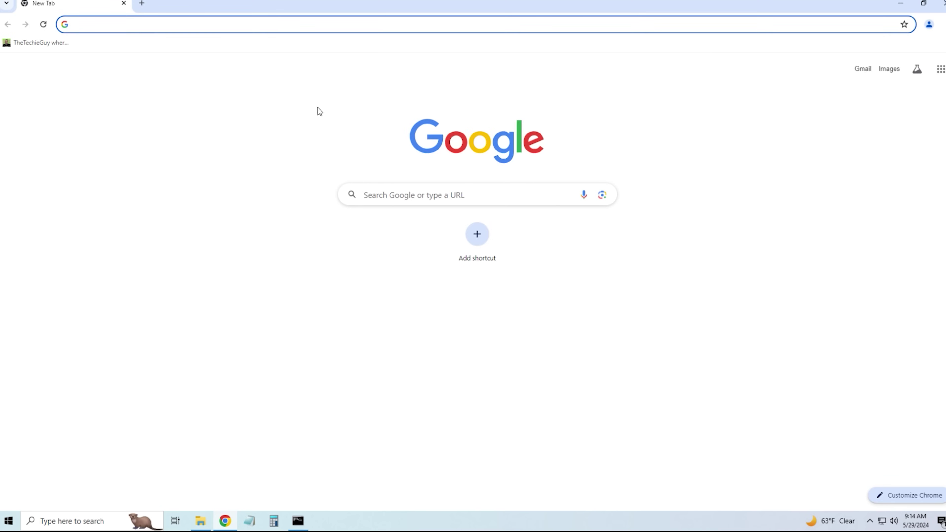
type("thete")
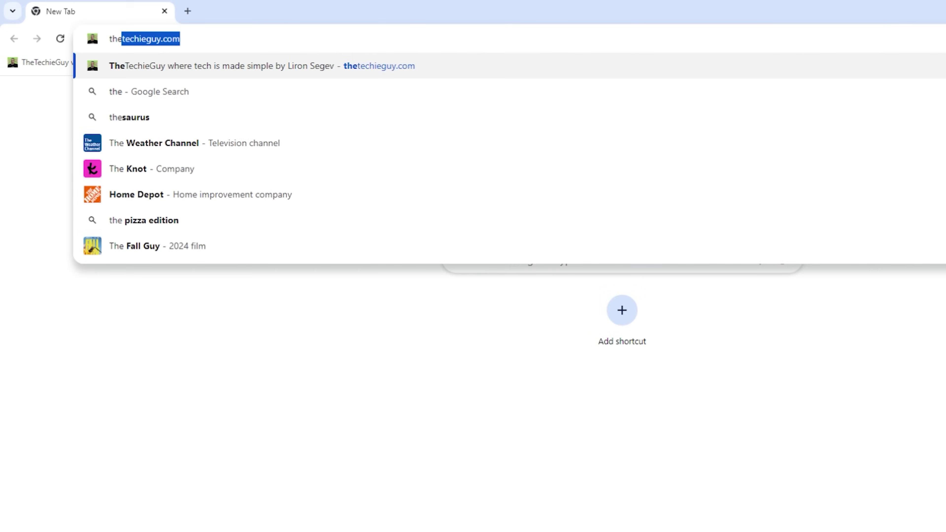
type("chieguy.com")
key("Return")
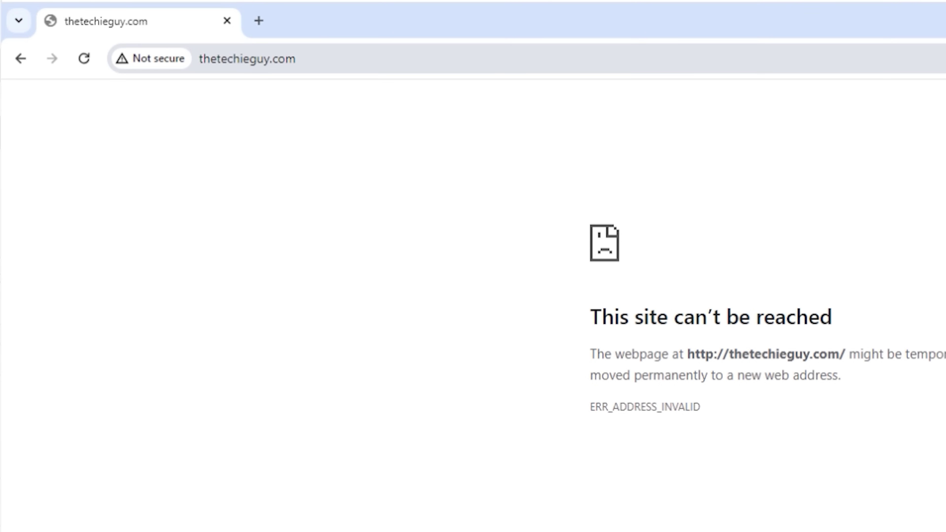
key("ctrl+l")
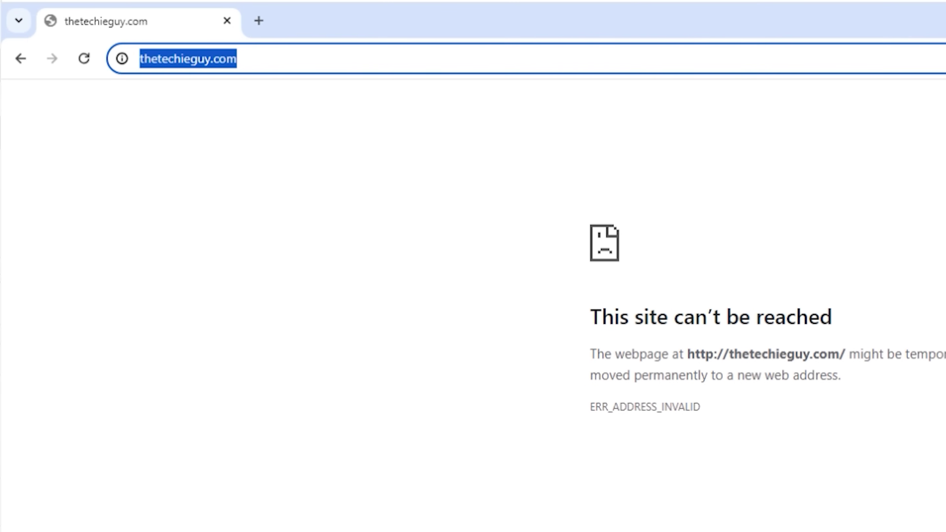
type("go")
key("Return")
key("ctrl+l")
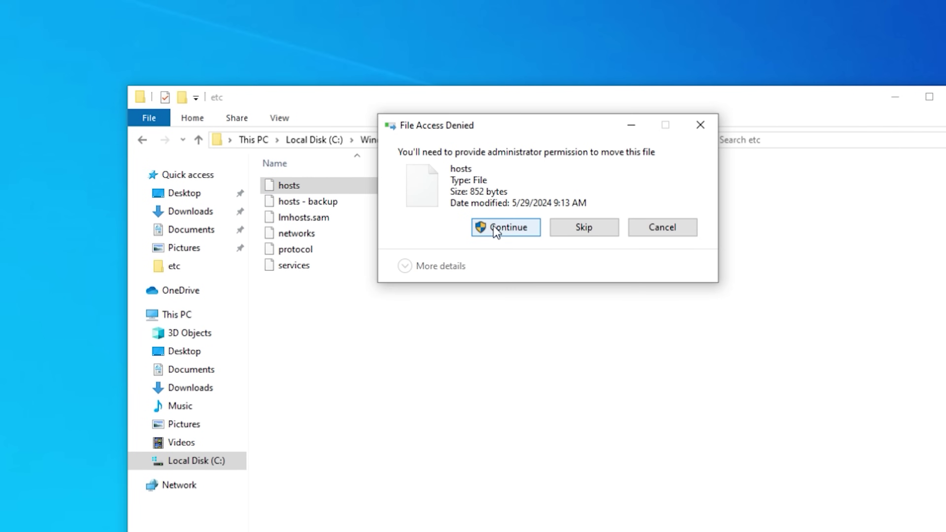
Move hosts to the desktop, open it in Notepad, and delete the 0.0.0.0 thetechieguy.com line.
left_click(497, 228)
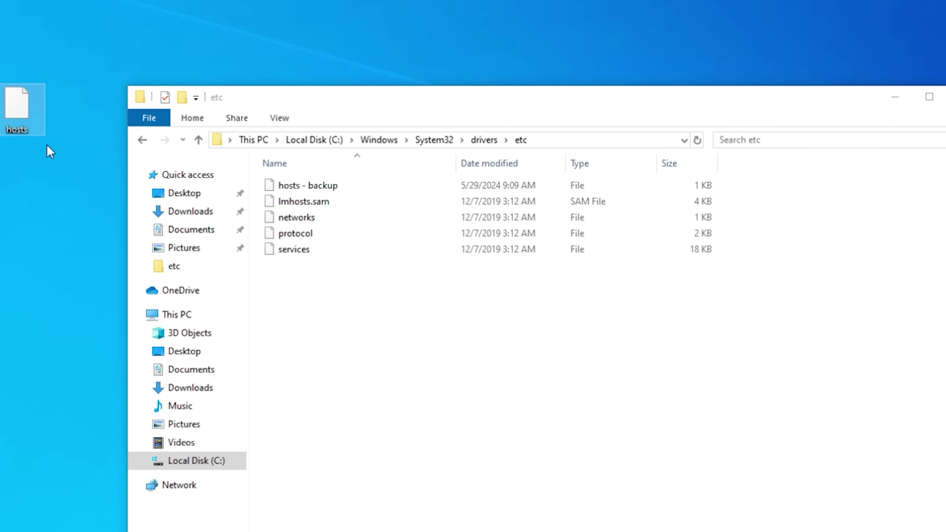
left_click(28, 123)
double_click(27, 120)
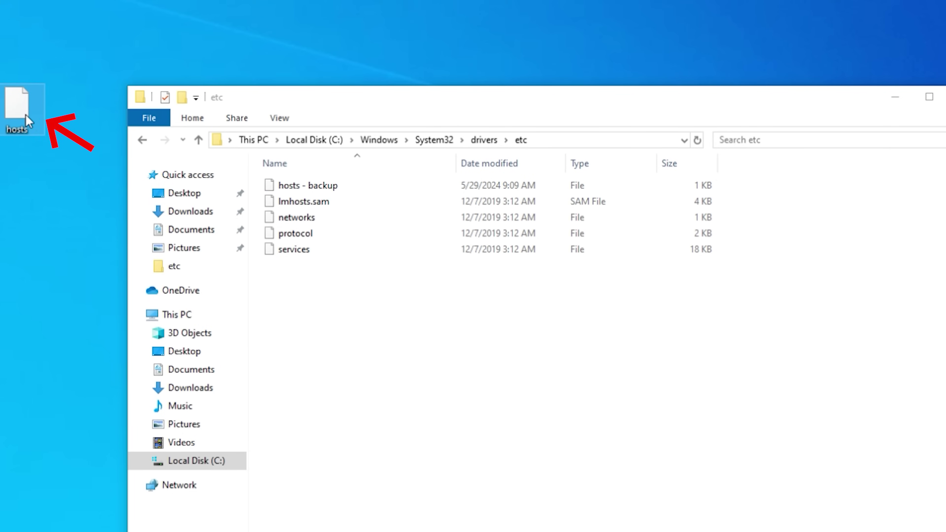
left_click(417, 265)
left_click(573, 457)
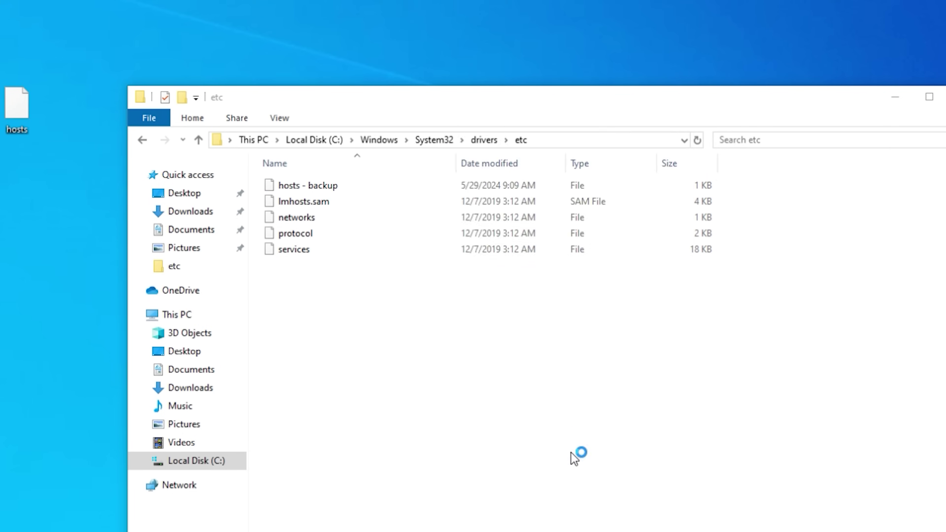
left_click_drag(169, 299, 15, 299)
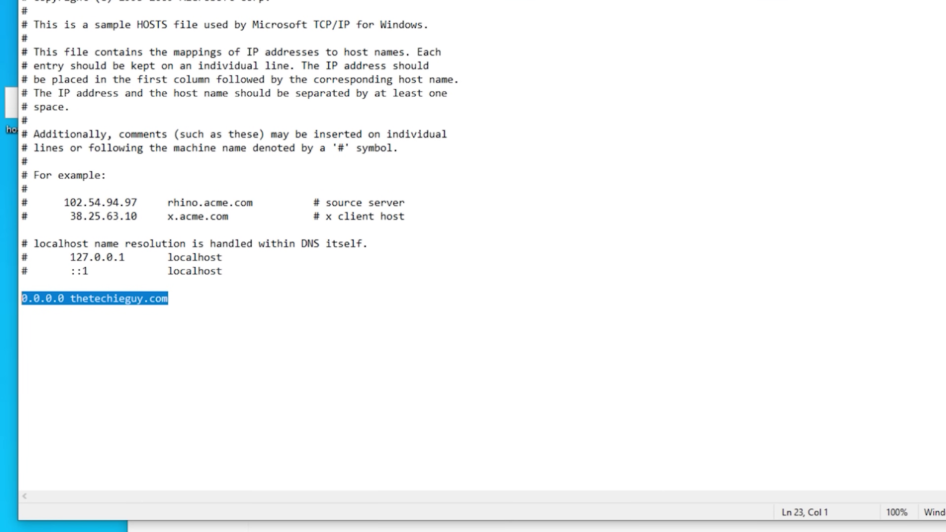
key("Delete")
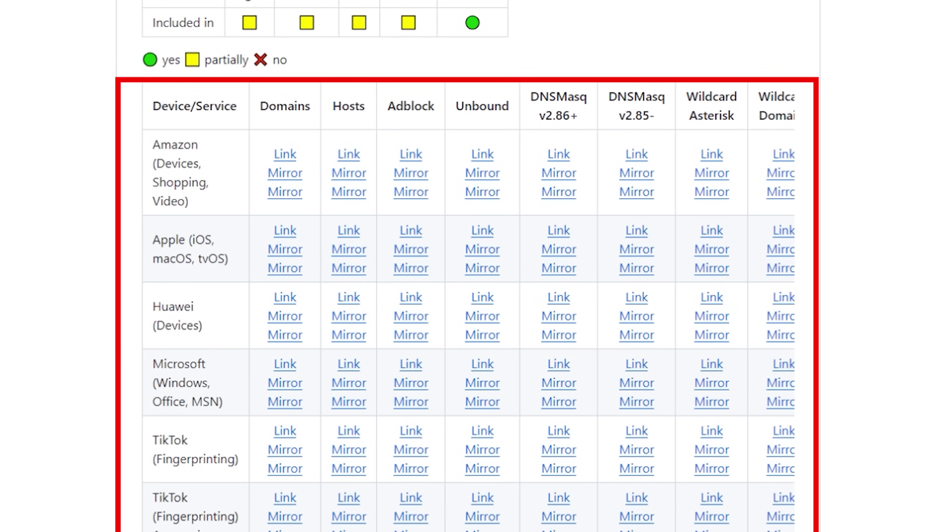
Open the Hosts-column Link in the Microsoft (Windows, Office, MSN) row of the blocklist table.
left_click_drag(153, 359, 228, 408)
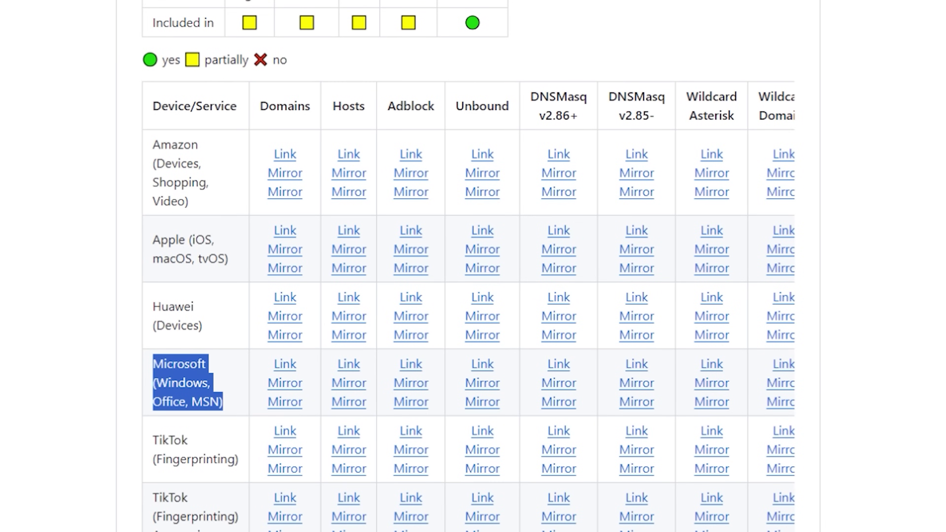
left_click_drag(333, 106, 365, 107)
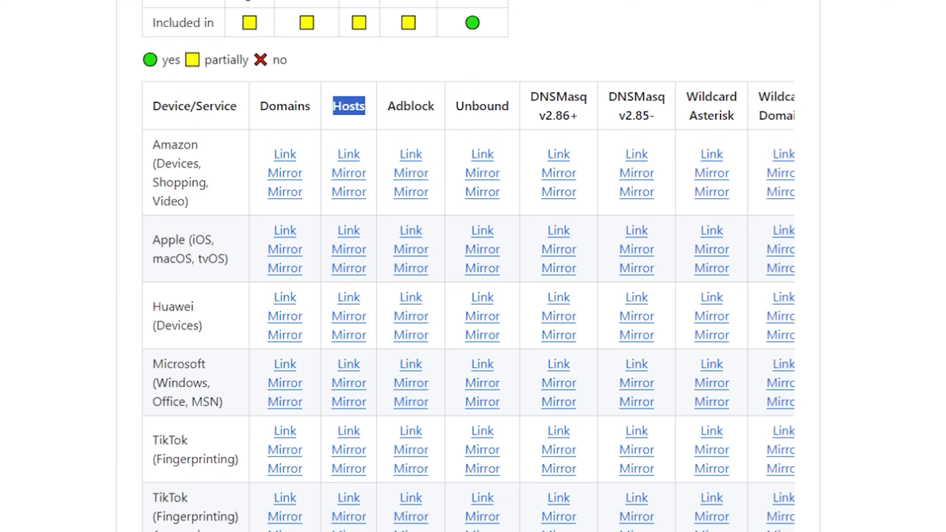
left_click(350, 364)
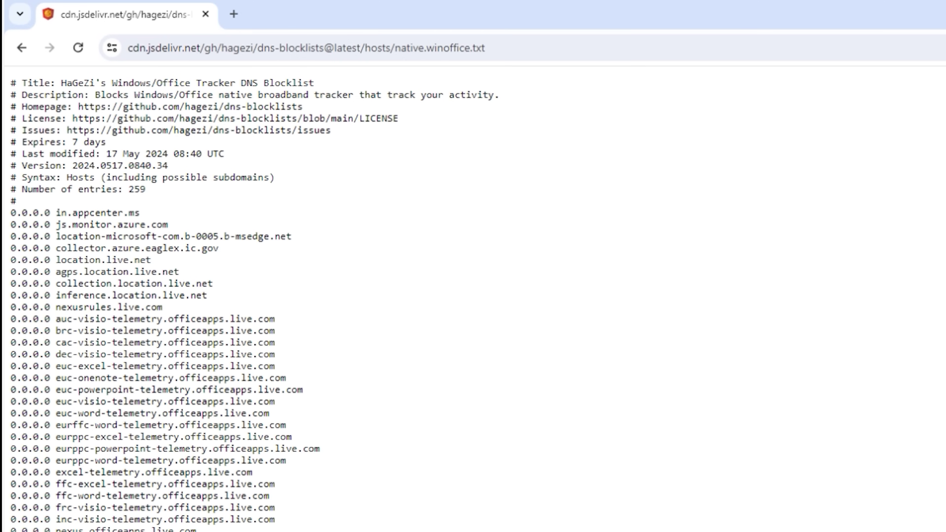
Select every 0.0.0.0 host line on the native.winoffice.txt page and copy them.
left_click_drag(95, 95, 466, 95)
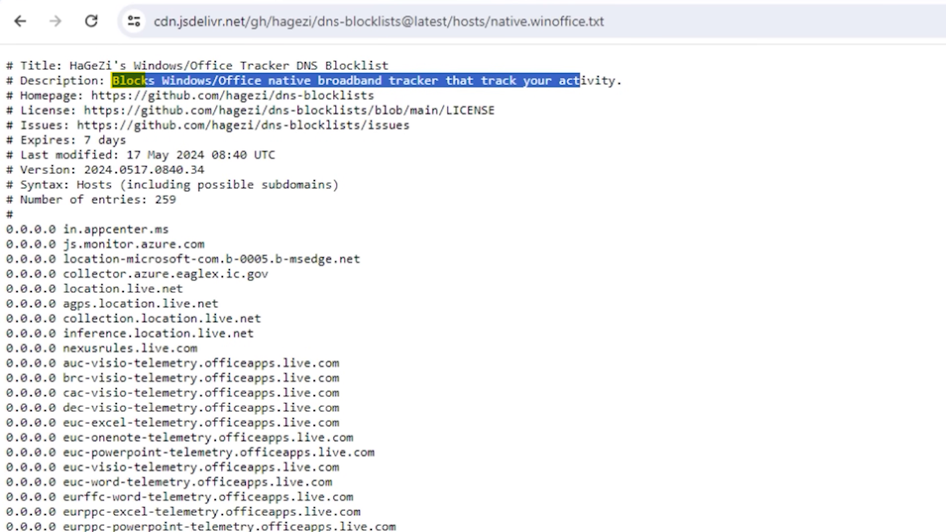
left_click_drag(580, 81, 650, 91)
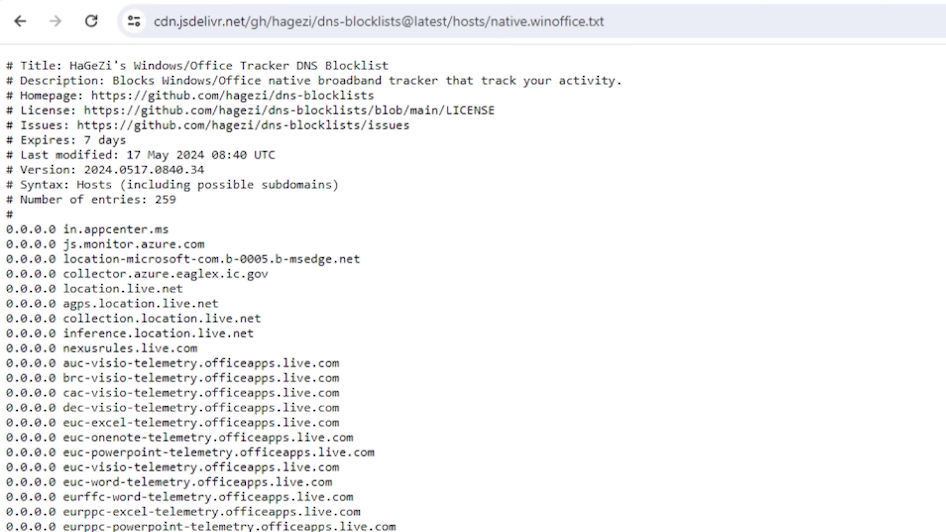
left_click_drag(127, 362, 197, 363)
left_click_drag(127, 482, 190, 482)
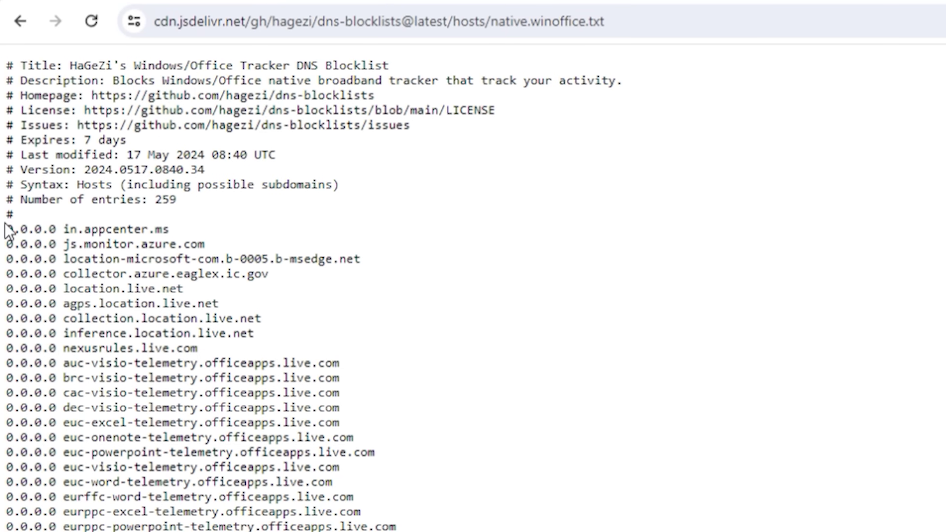
left_click_drag(6, 223, 47, 531)
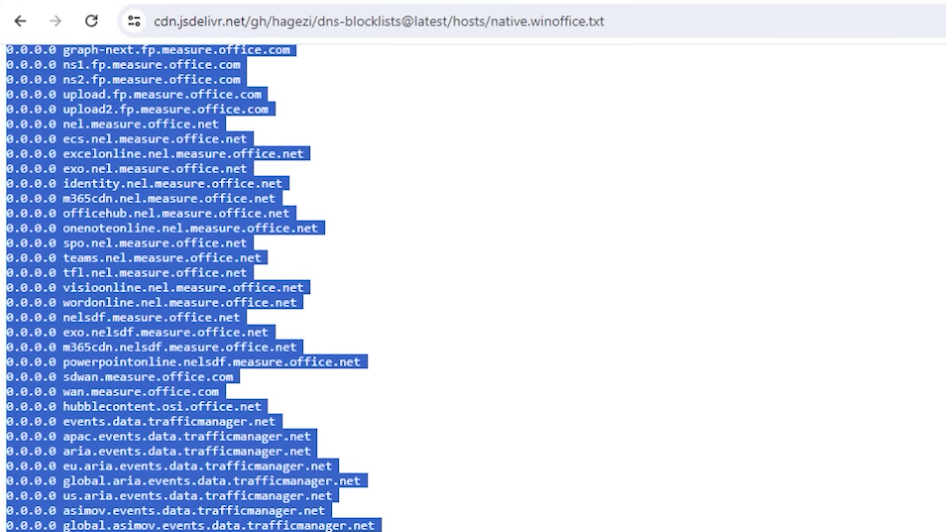
right_click(131, 333)
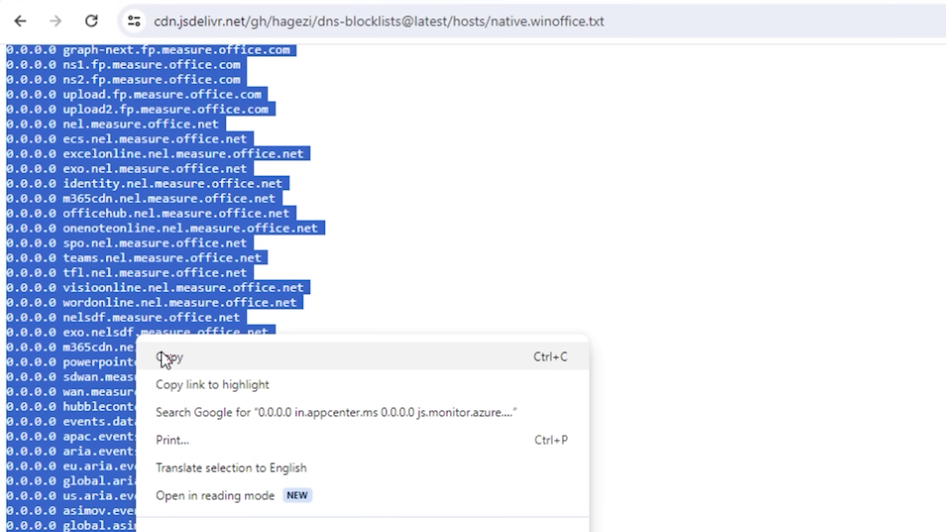
left_click(167, 358)
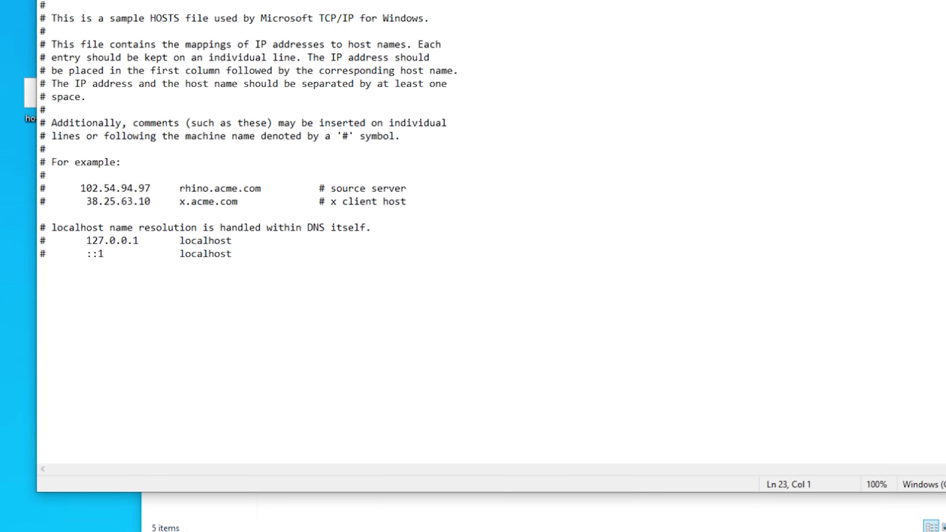
Paste the HaGeZi 0.0.0.0 entries below the last hosts line and save via File > Save.
right_click(74, 283)
left_click(111, 350)
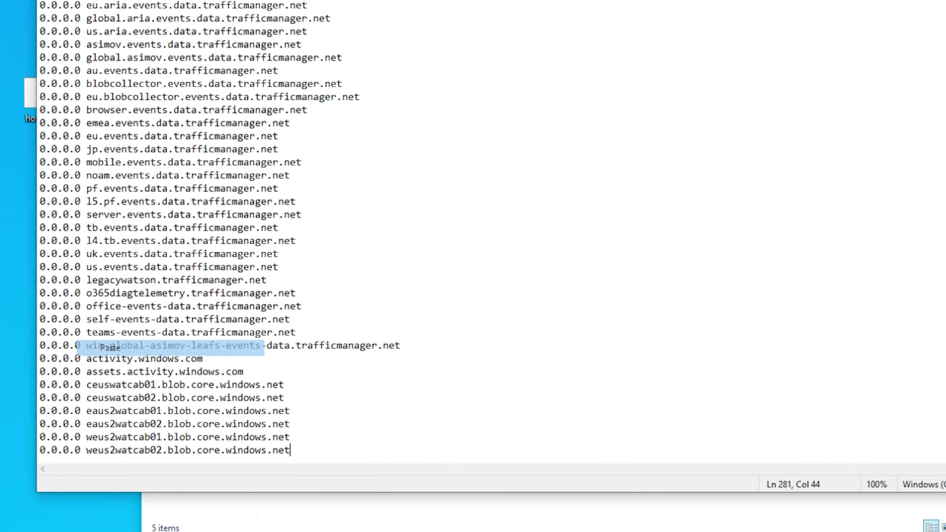
scroll(223, 261, "up", 20)
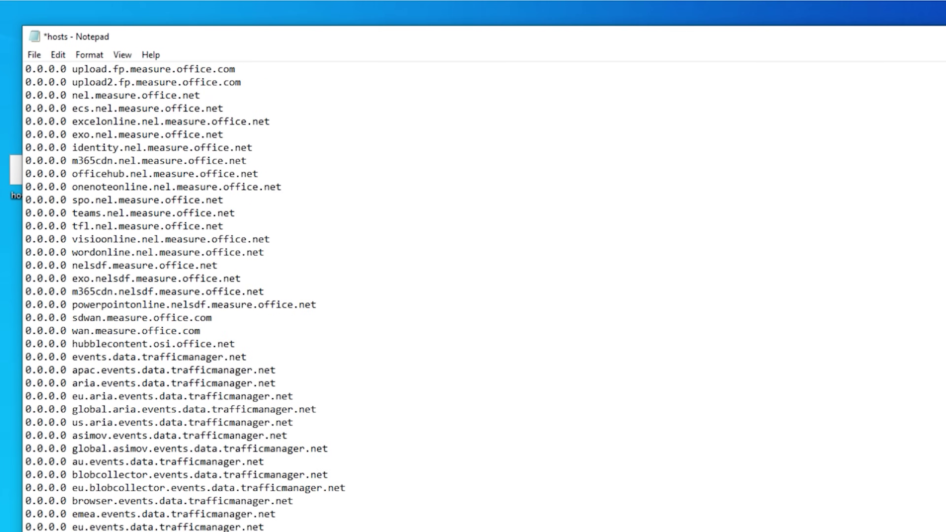
left_click(34, 55)
left_click(55, 120)
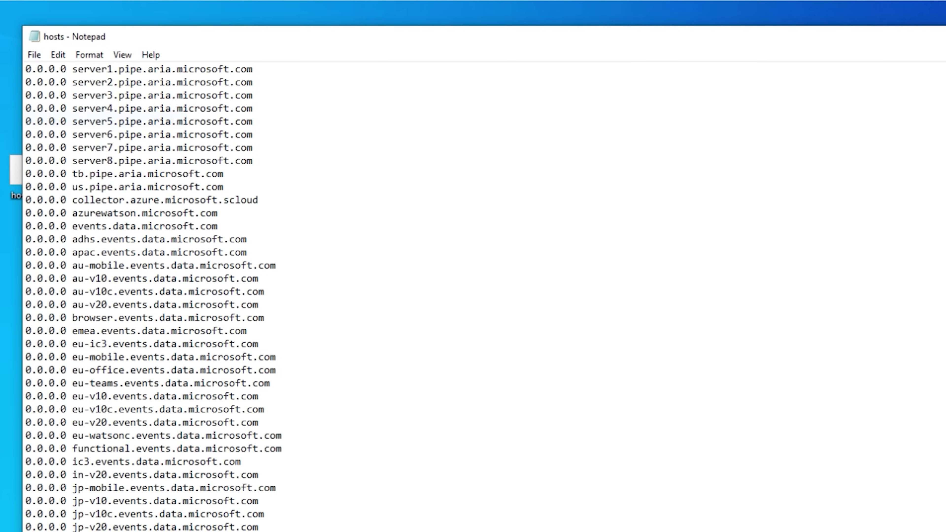
scroll(484, 294, "up", 3)
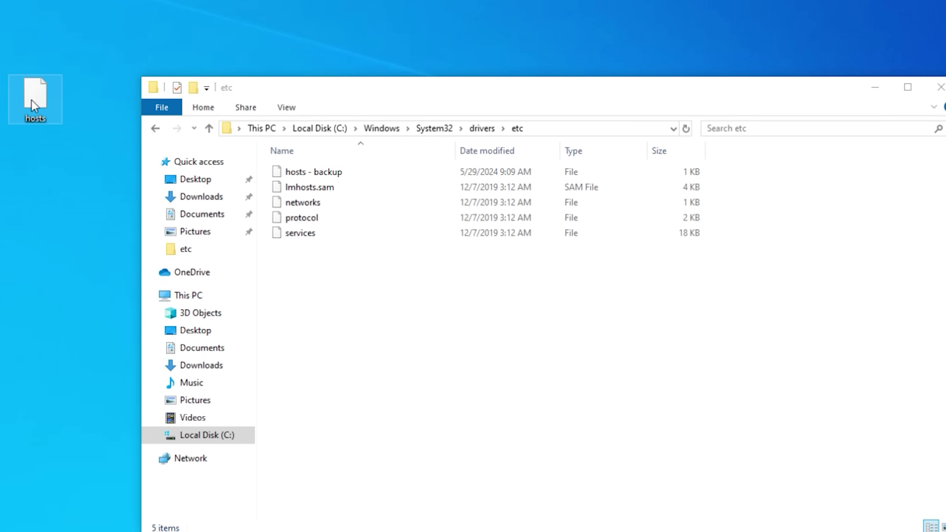
Move the edited desktop hosts file into etc beside hosts - backup, granting administrator permission.
left_click_drag(31, 100, 366, 313)
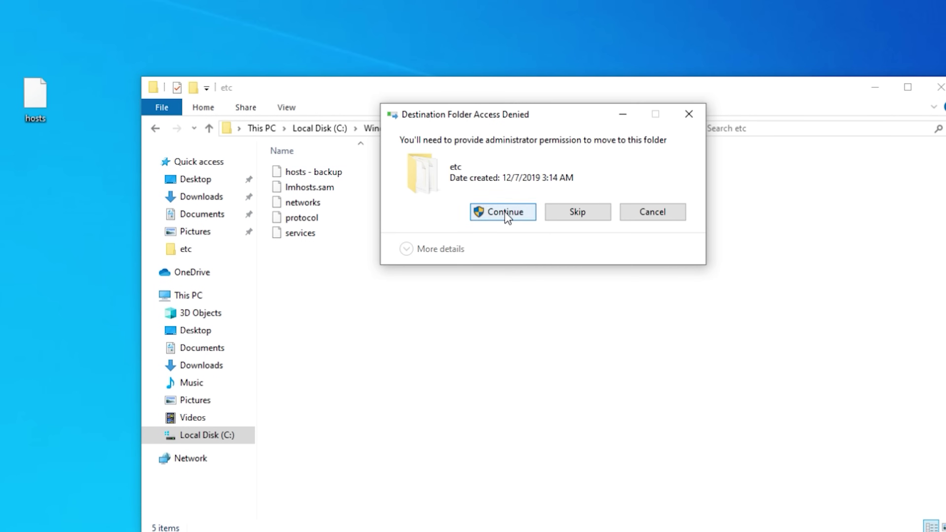
left_click(504, 213)
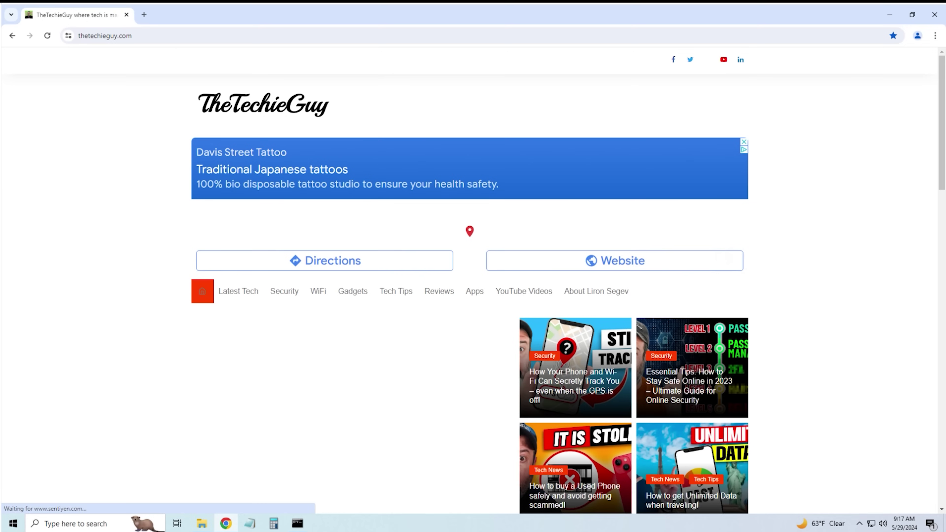
Load yahoo.com and google.com in Chrome to confirm normal sites still open.
key("ctrl+l")
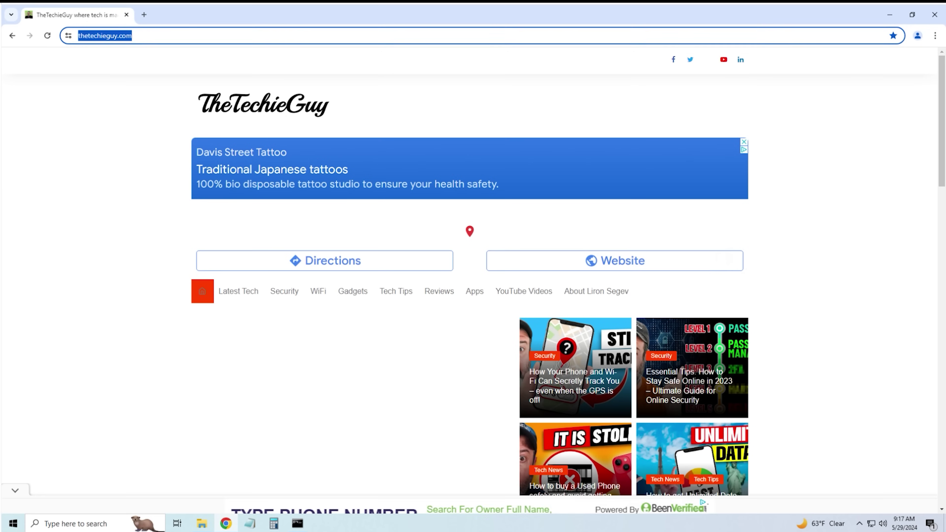
type("yahoo")
key("Return")
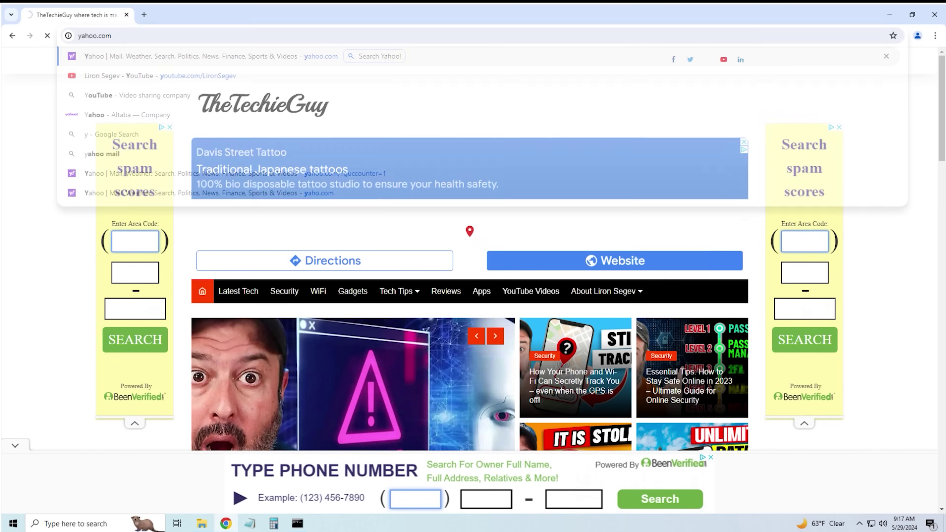
key("ctrl+l")
type("google")
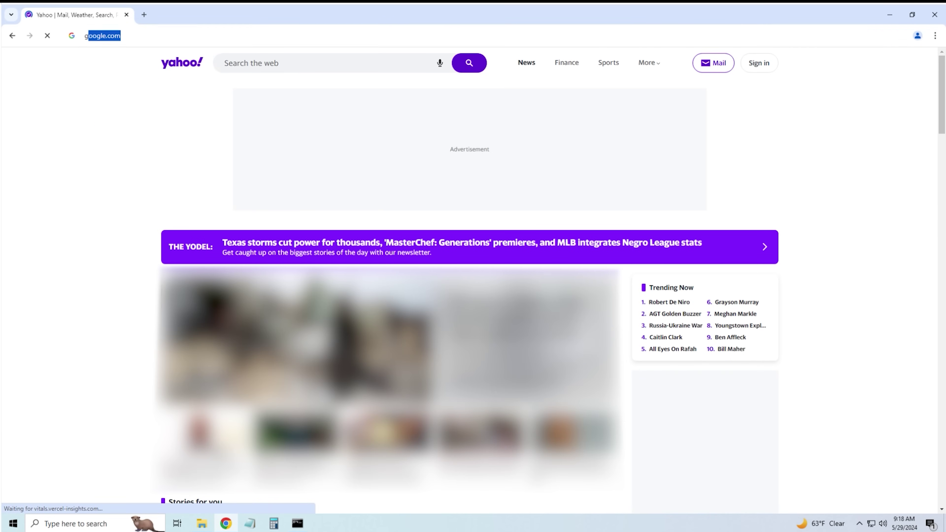
key("Return")
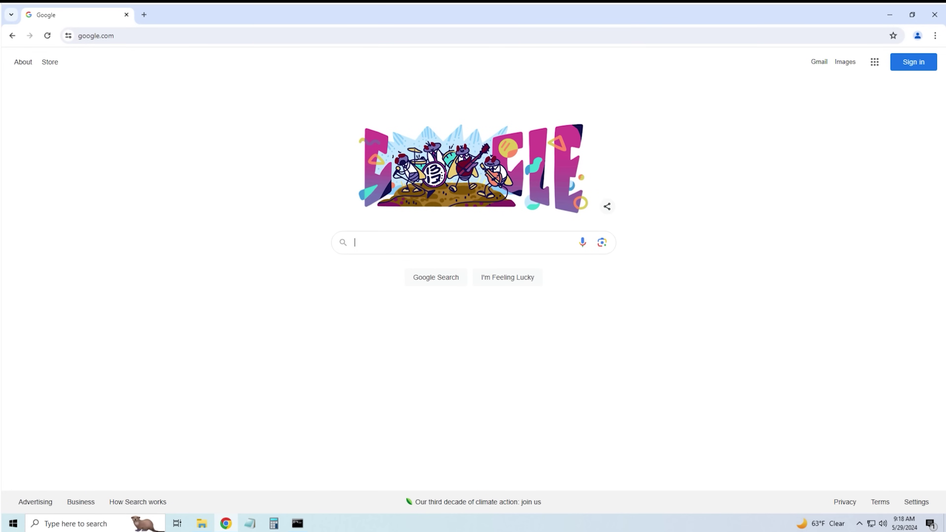
Try events.data.microsoft.com and confirm it fails with ERR_ADDRESS_INVALID.
left_click(116, 39)
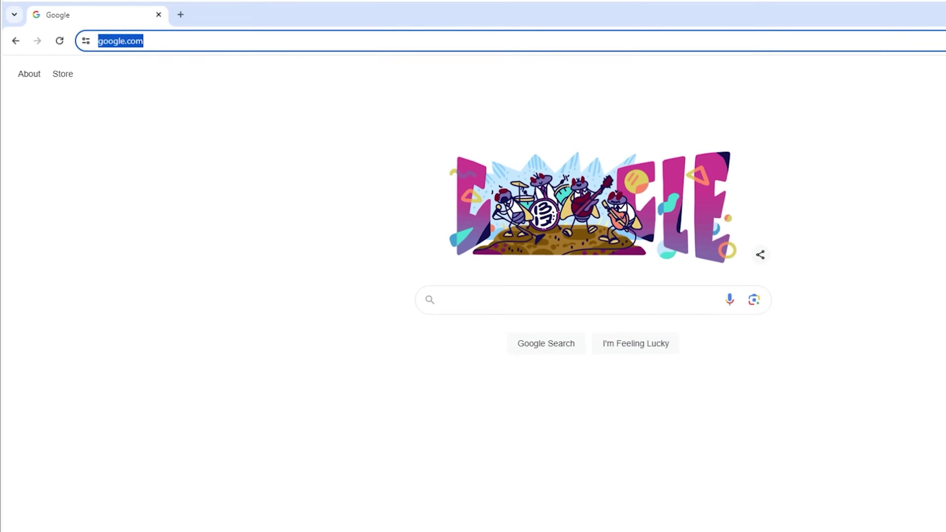
type("events.data.microsoft.com")
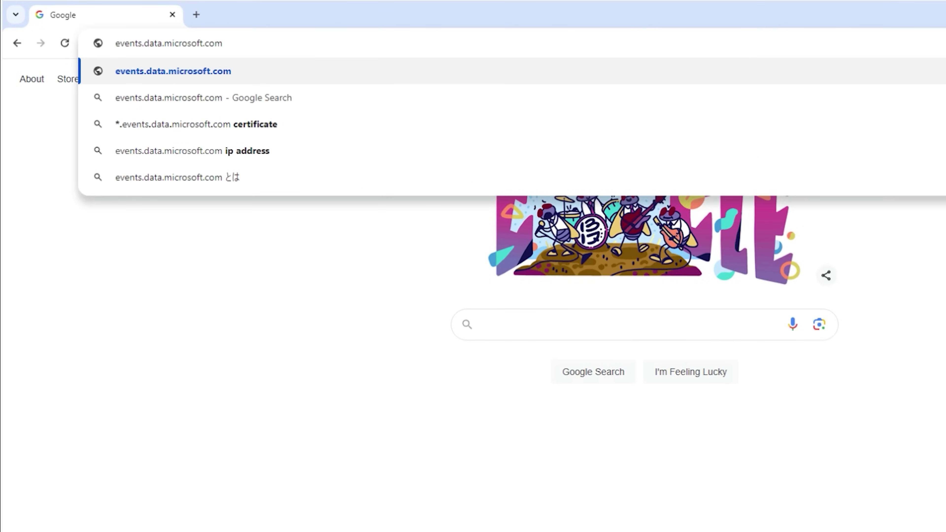
key("Return")
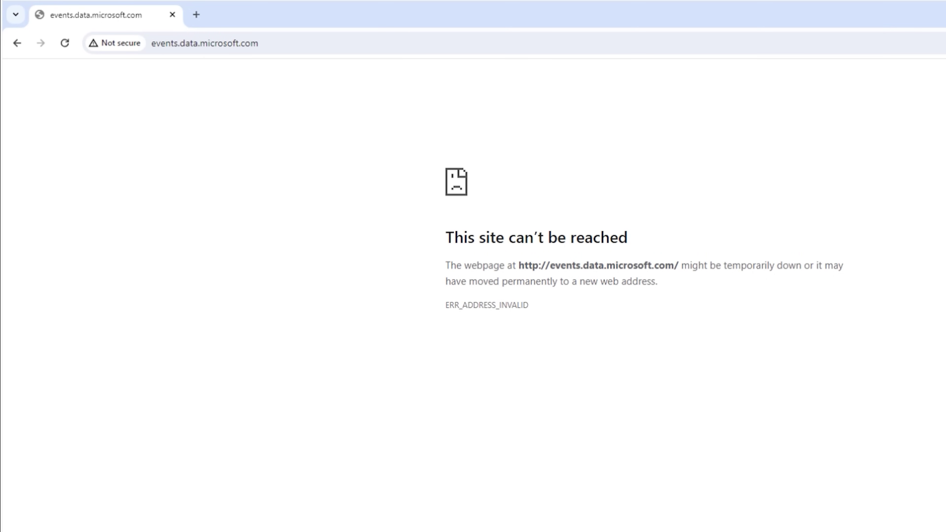
left_click_drag(523, 265, 675, 274)
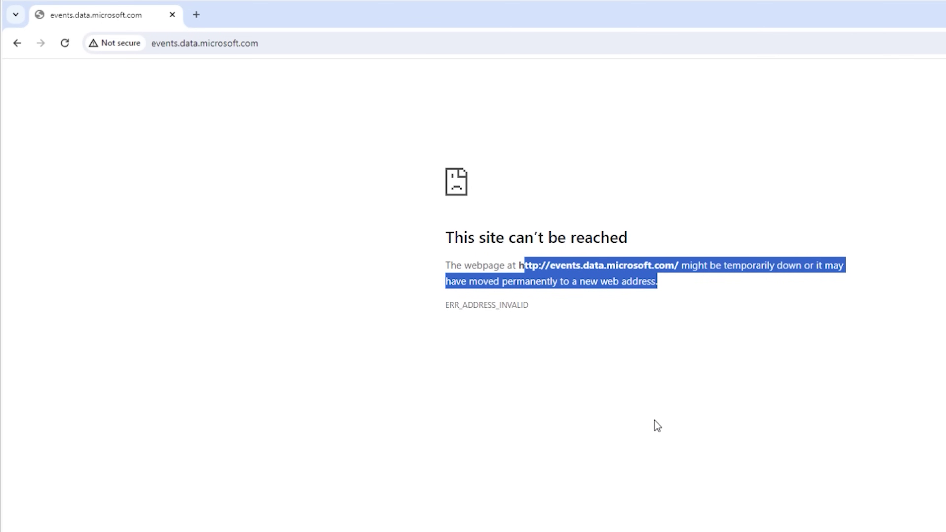
key("alt+Tab")
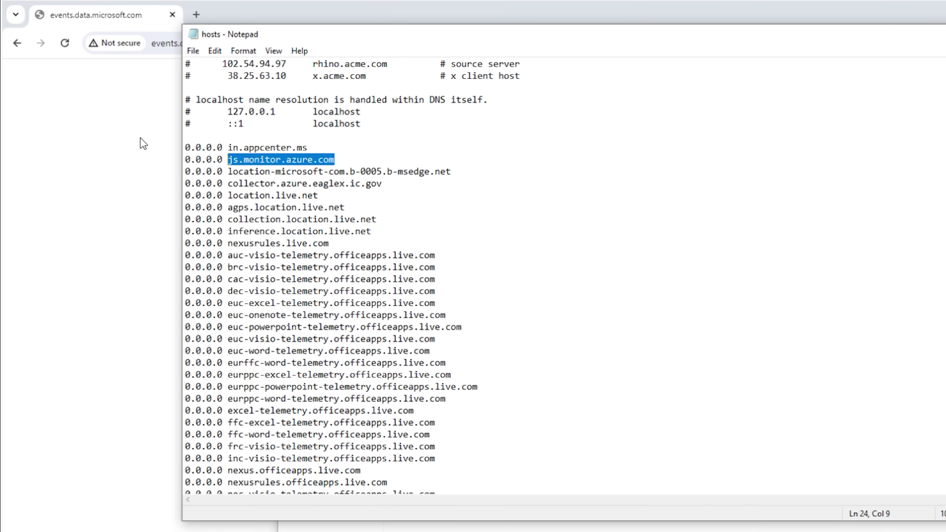
Paste js.monitor.azure.com into Chrome's address bar to confirm it is blocked as well.
key("alt+Tab")
key("ctrl+l")
key("ctrl+v")
key("Return")
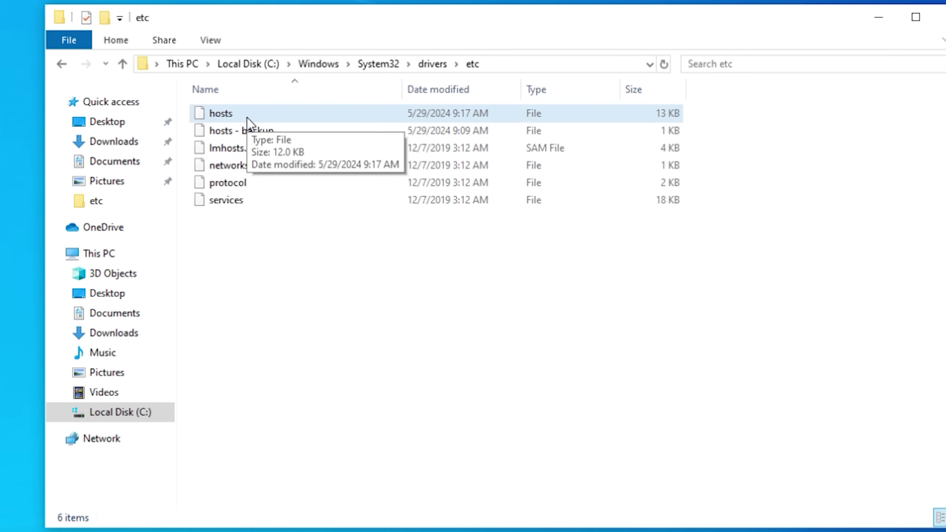
right_click(219, 121)
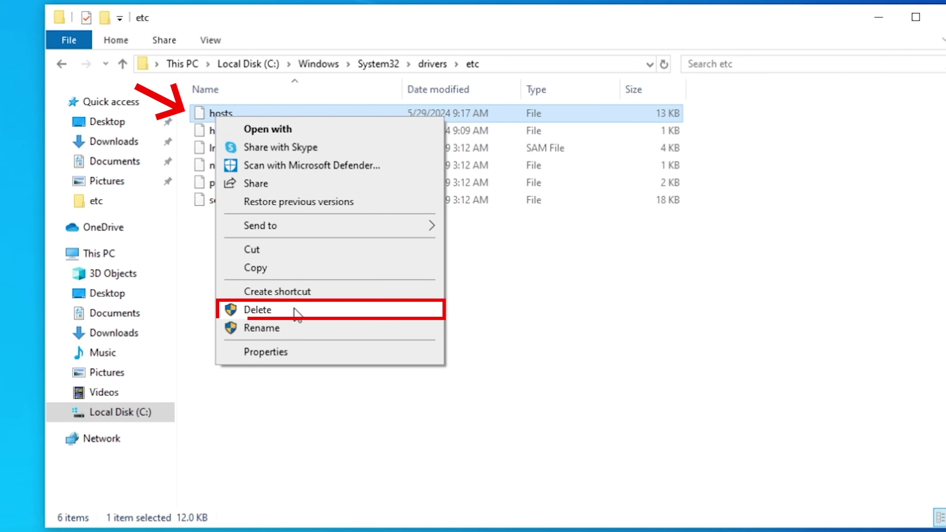
left_click(507, 277)
left_click(247, 133)
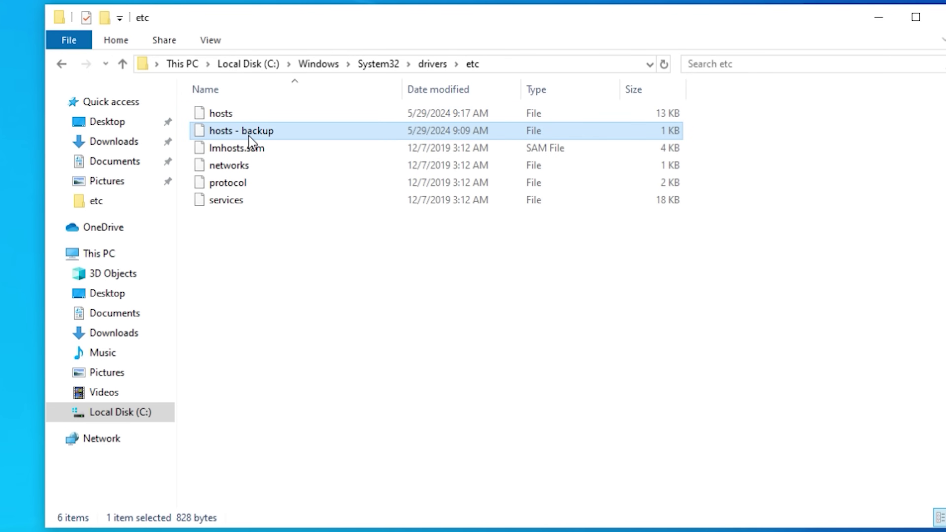
right_click(248, 136)
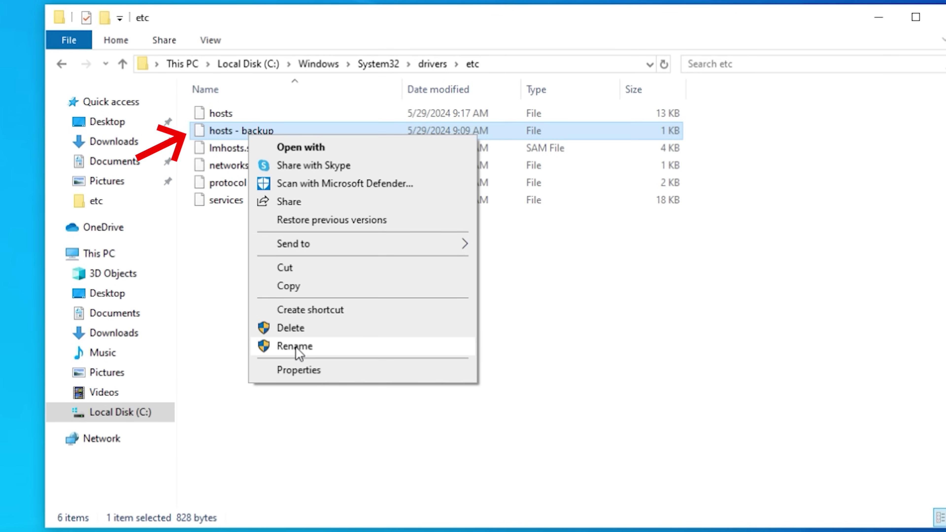
left_click(297, 347)
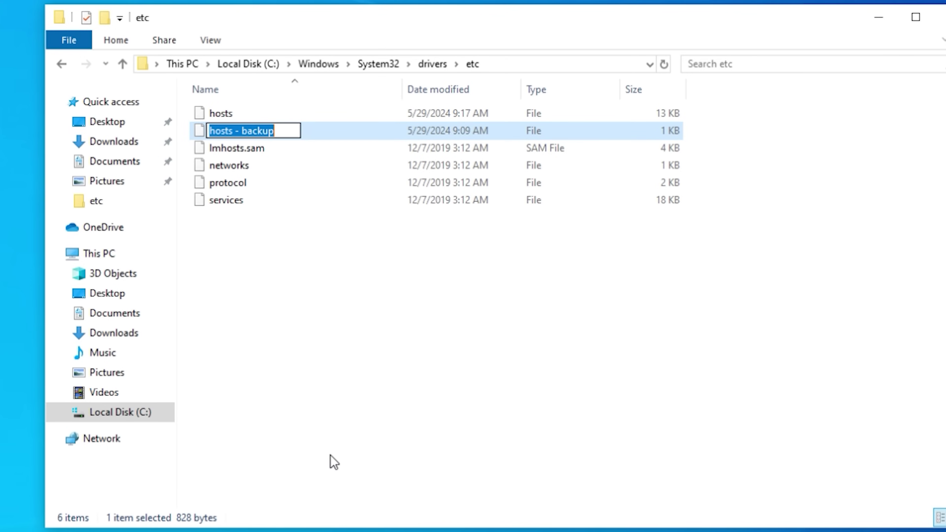
left_click(324, 301)
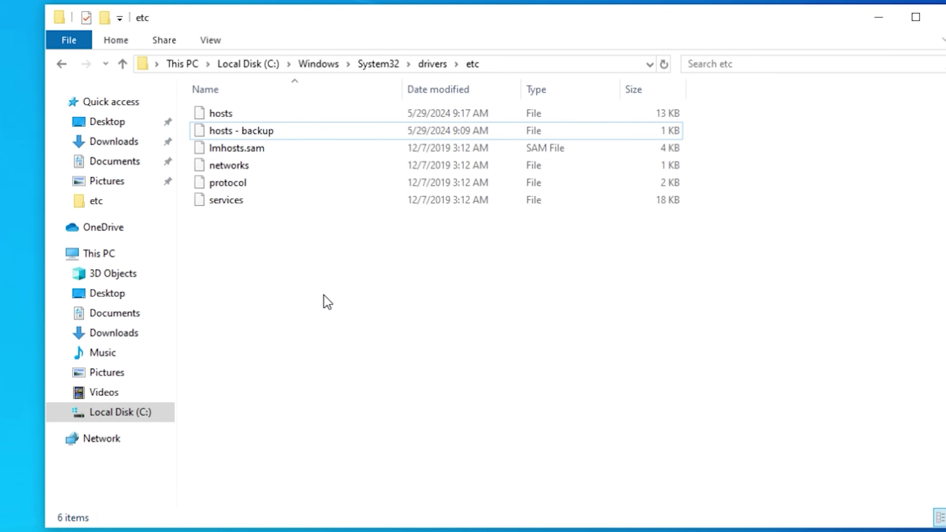